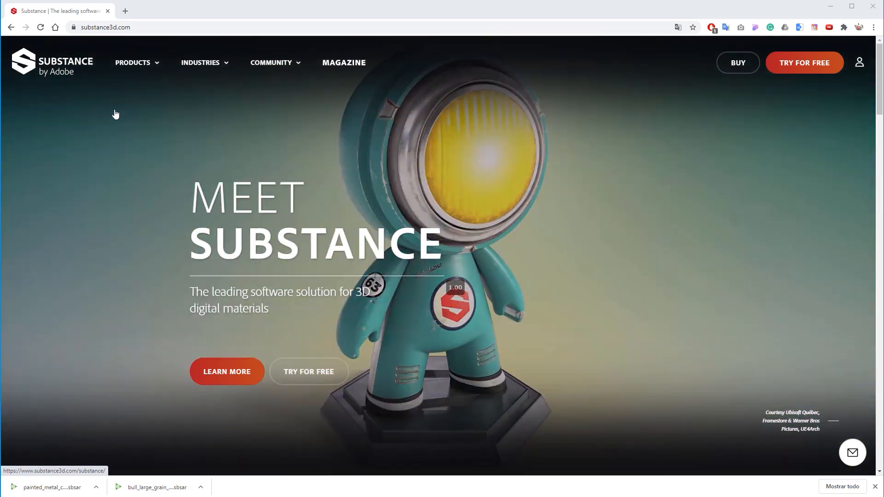
# Open the Substance Source product page from the Substance site's products
pyautogui.moveTo(122, 44)
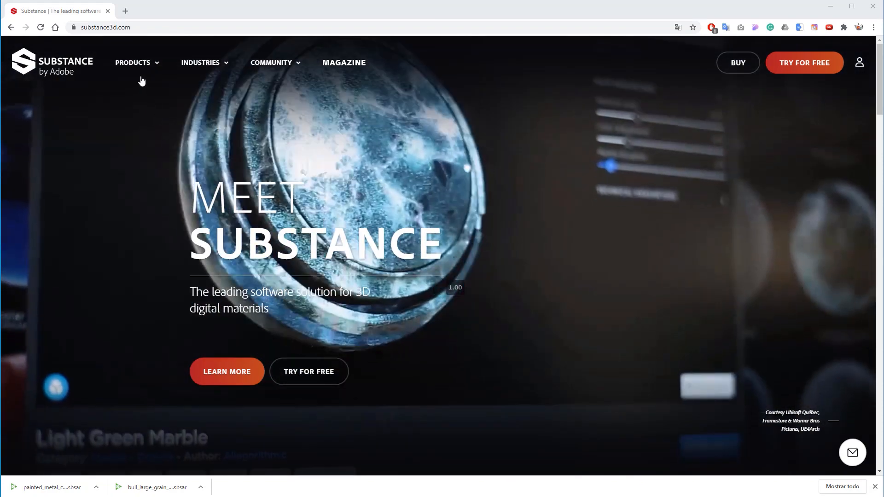
pyautogui.moveTo(134, 65)
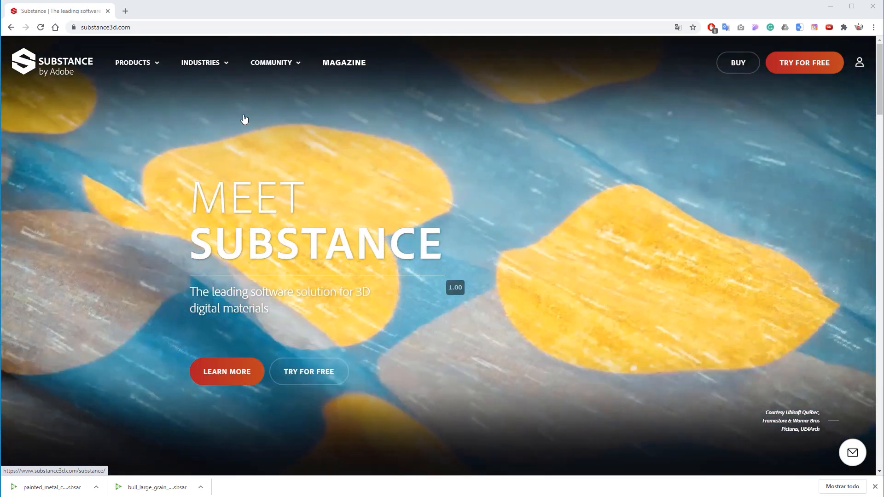
pyautogui.moveTo(141, 68)
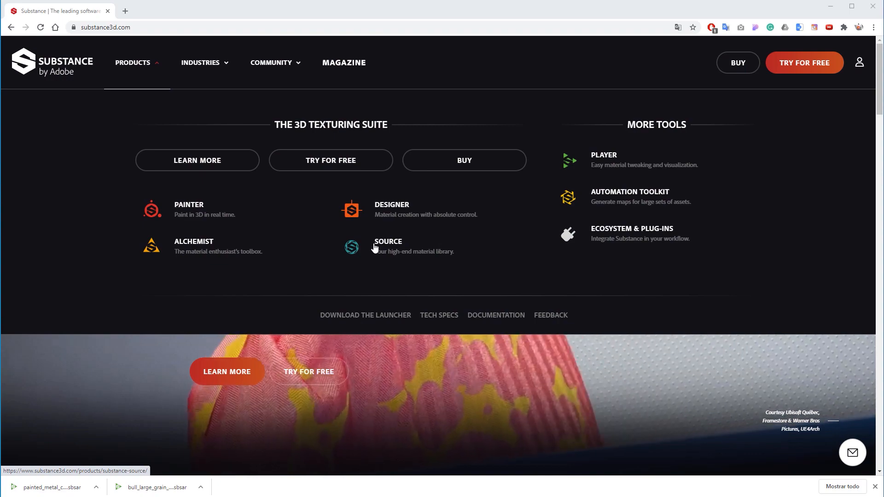
pyautogui.click(391, 248)
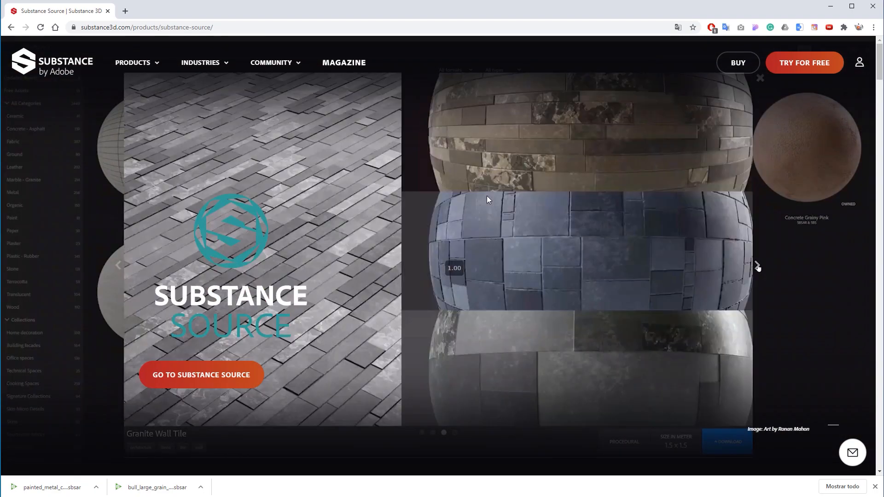
# Go to the Substance Source material library site
pyautogui.scroll(-10, 487, 196)
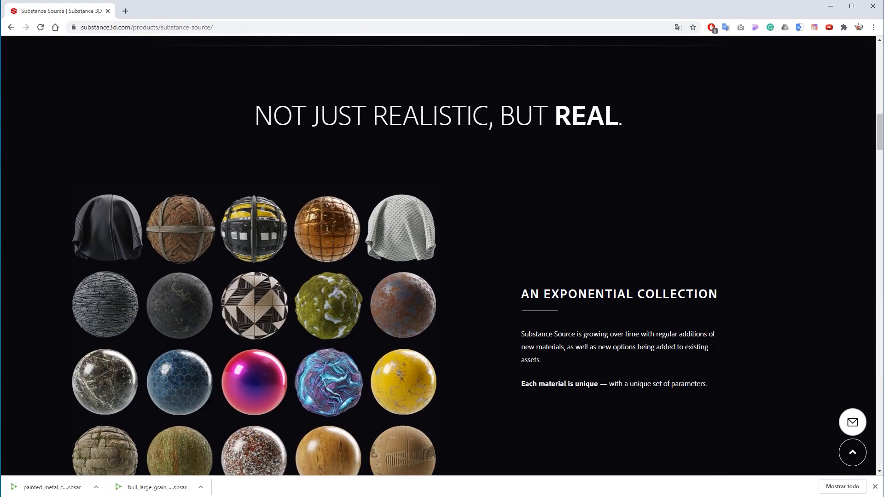
pyautogui.scroll(-10, 445, 170)
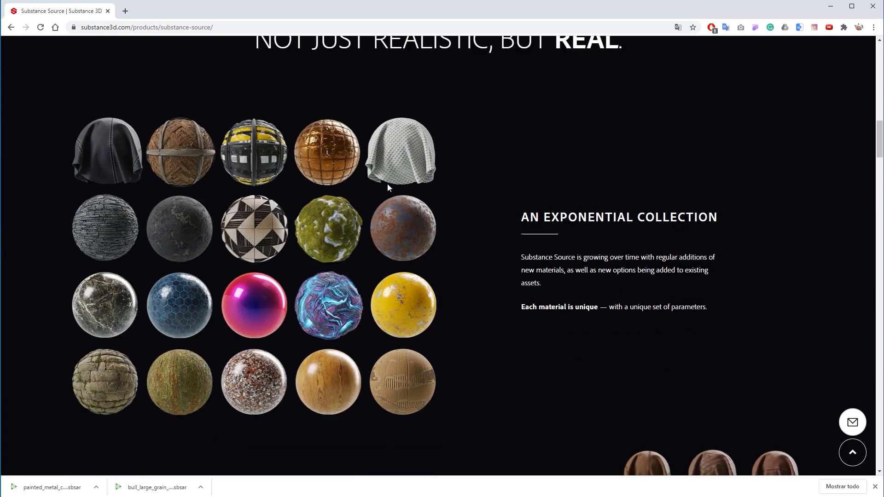
pyautogui.scroll(-10, 353, 183)
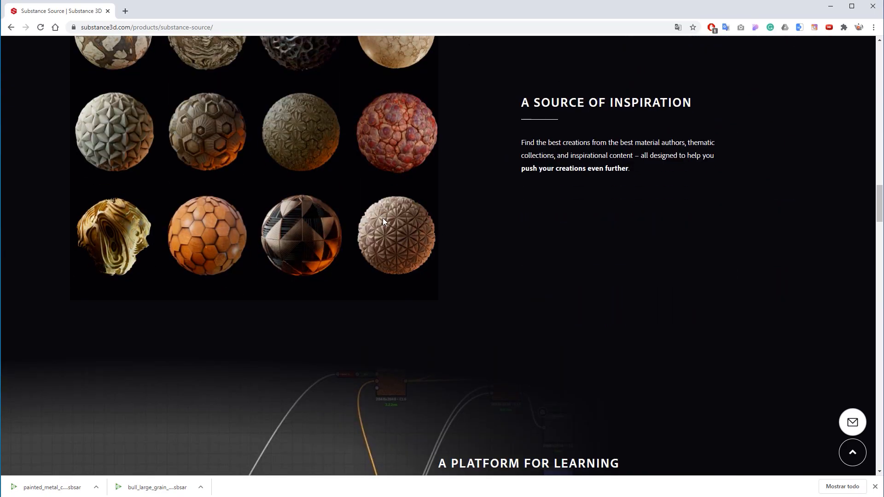
pyautogui.scroll(15, 387, 214)
pyautogui.scroll(10, 388, 213)
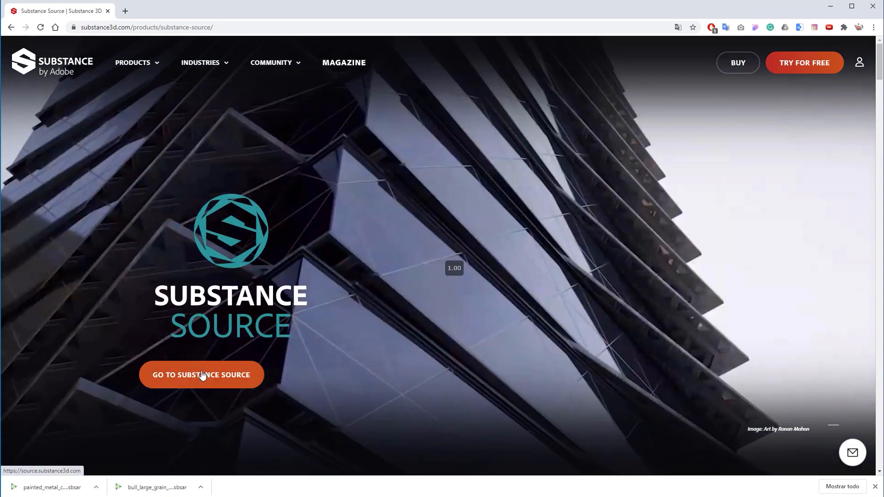
pyautogui.click(202, 375)
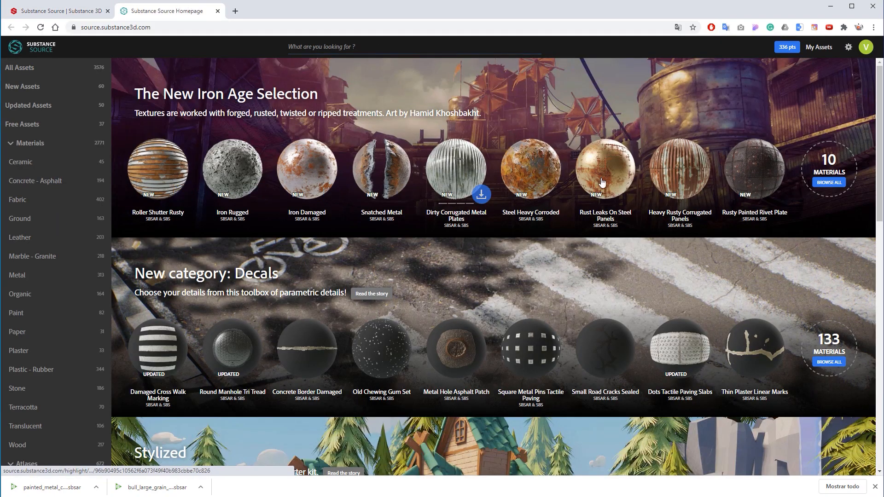
# Browse the library homepage and open the Ceramic materials category
pyautogui.scroll(-3, 422, 251)
pyautogui.scroll(-3, 456, 224)
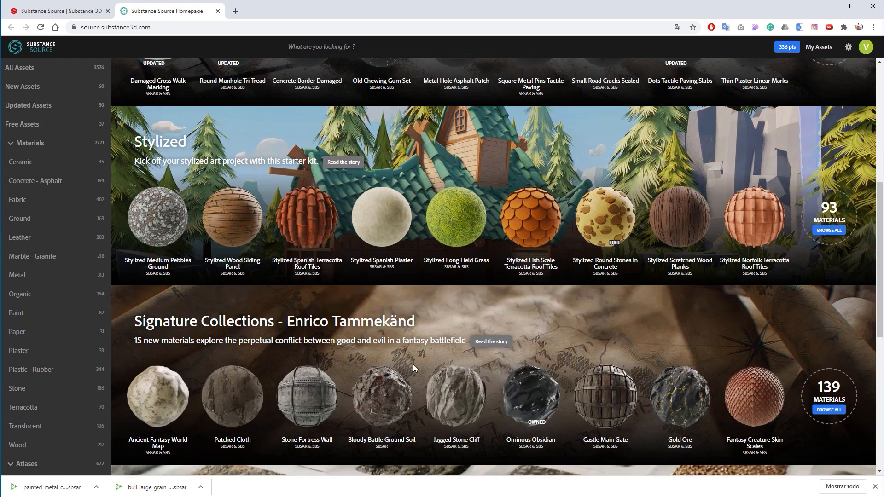
pyautogui.scroll(-3, 474, 271)
pyautogui.scroll(-2, 261, 217)
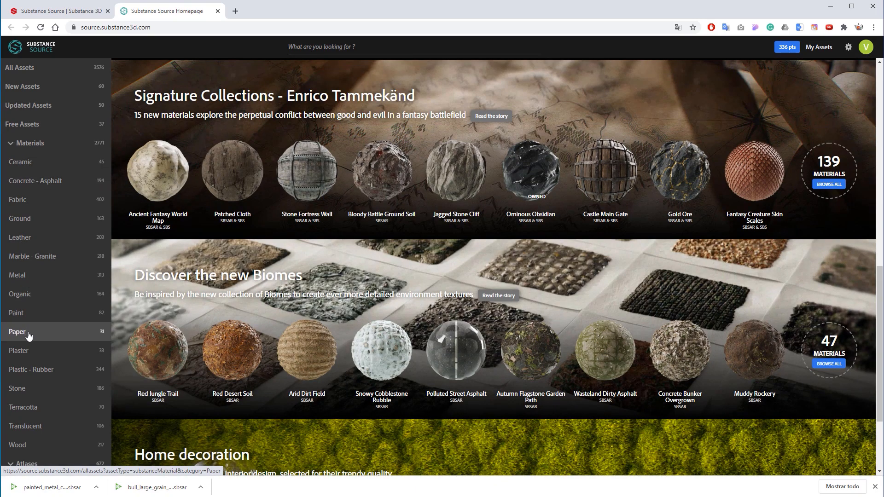
pyautogui.click(50, 166)
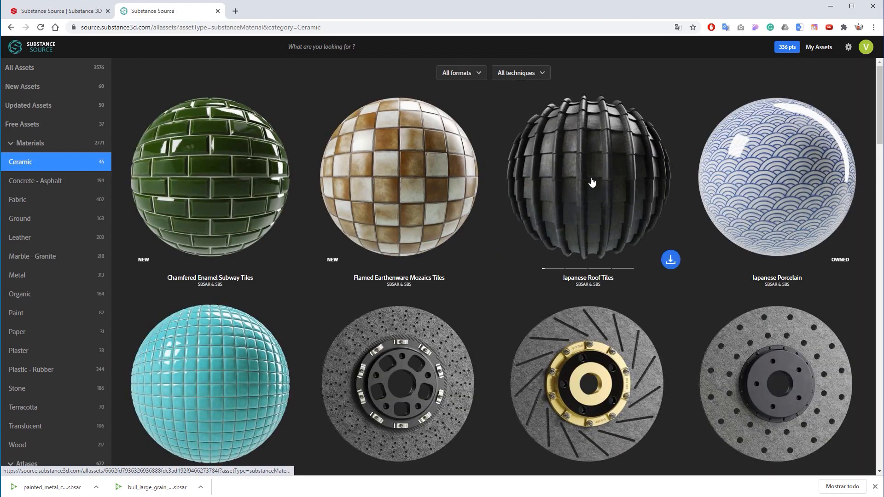
# Open the Wall Tile Unstuck material preview and view its presets
pyautogui.scroll(-3, 534, 194)
pyautogui.scroll(-8, 446, 246)
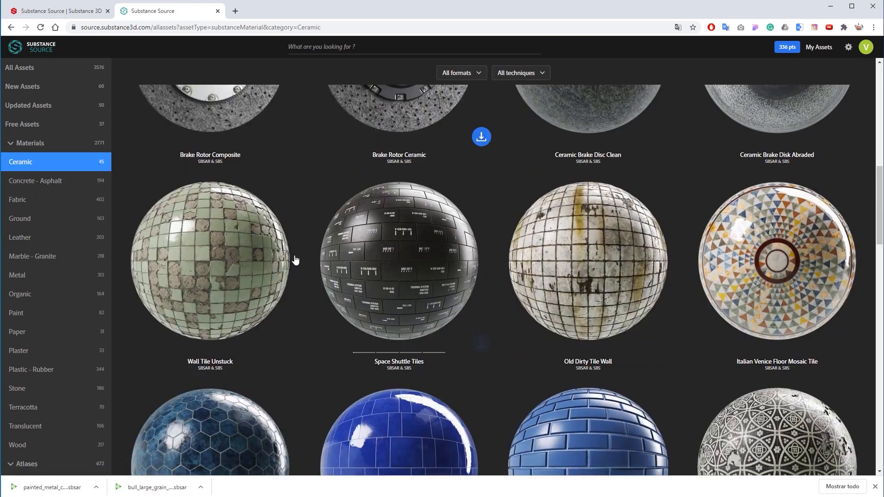
pyautogui.click(234, 240)
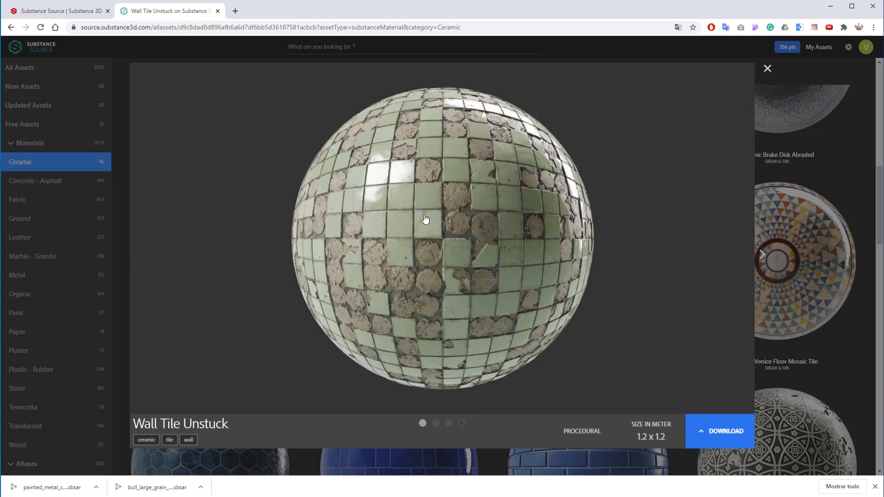
pyautogui.click(583, 252)
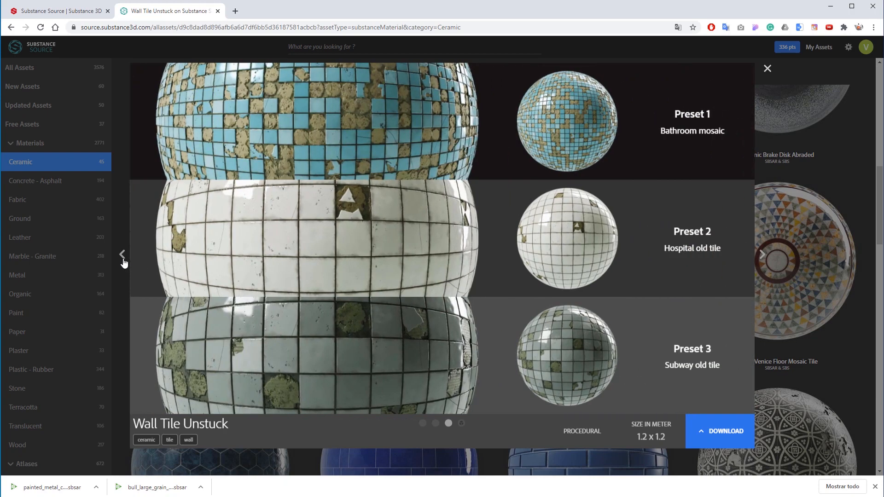
# Browse the Leather materials category
pyautogui.click(26, 238)
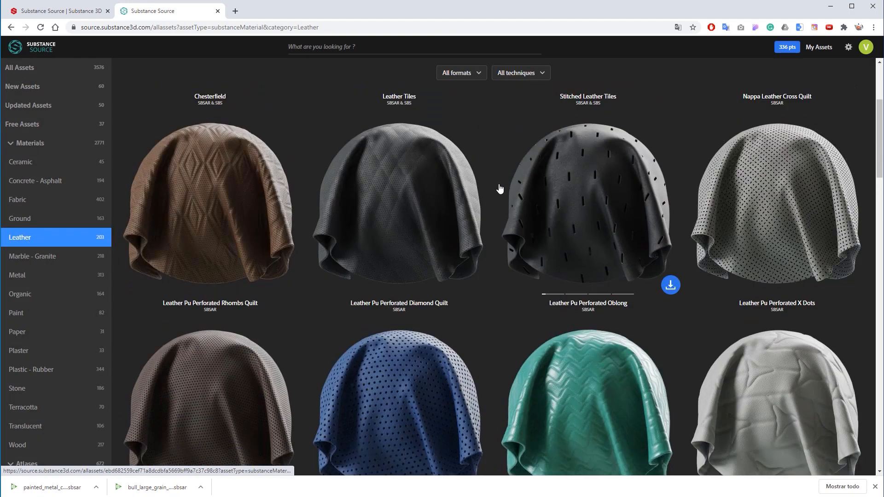
pyautogui.scroll(-15, 500, 188)
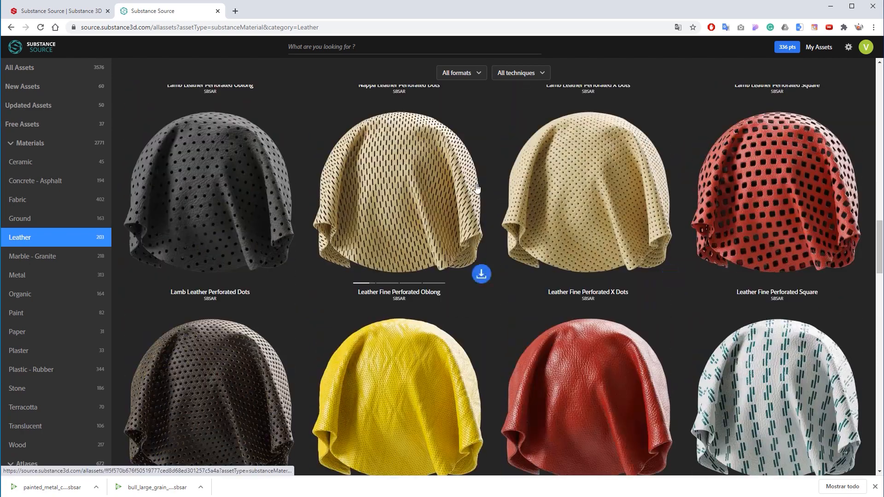
pyautogui.scroll(-6, 477, 187)
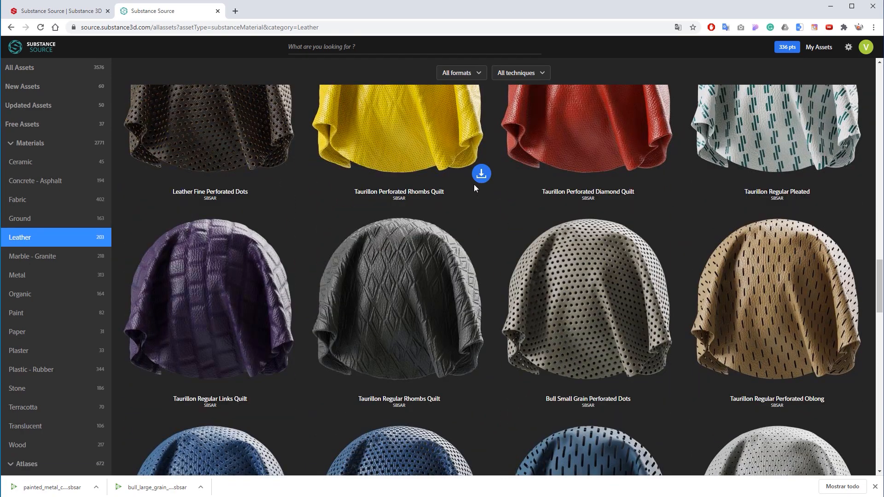
# Browse the Metal and Wood material categories
pyautogui.click(46, 276)
pyautogui.scroll(-5, 458, 238)
pyautogui.scroll(-10, 459, 237)
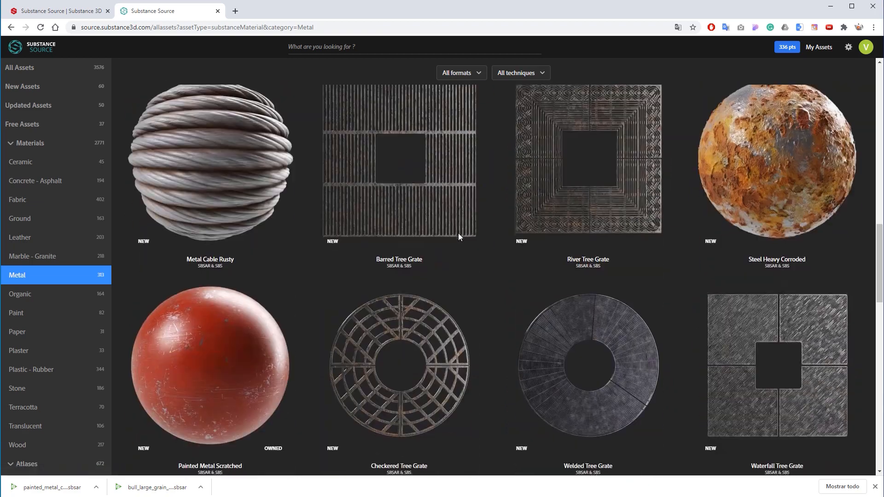
pyautogui.scroll(-15, 452, 247)
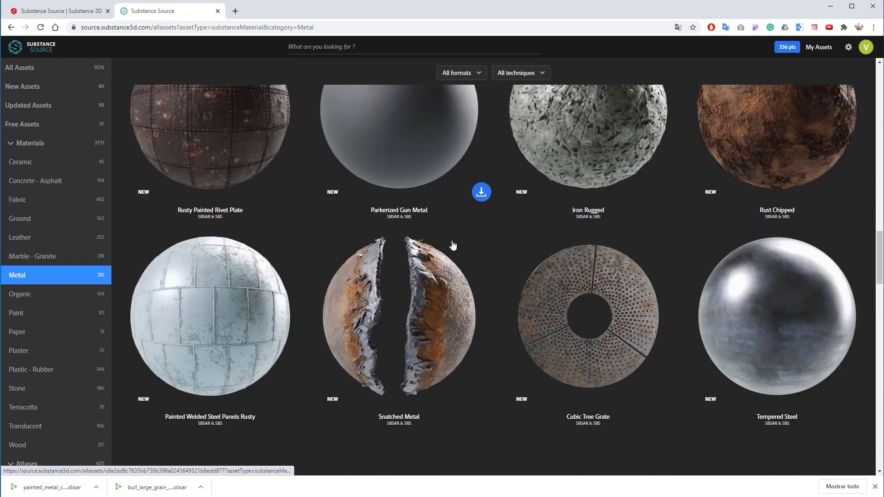
pyautogui.scroll(-2, 64, 319)
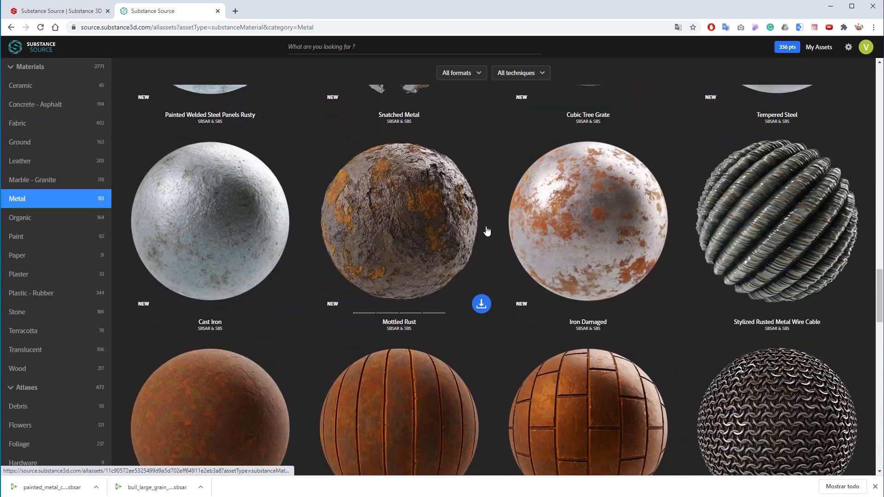
pyautogui.click(56, 369)
pyautogui.scroll(-10, 551, 159)
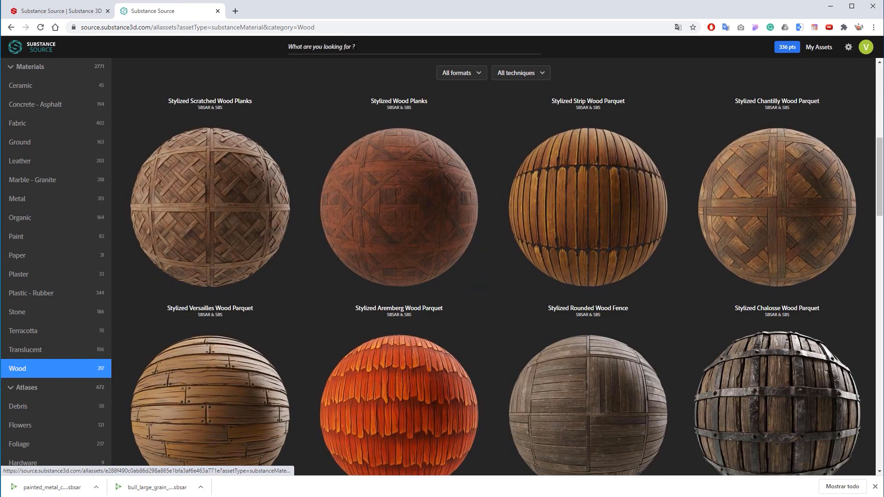
# Search the library for cedar and download the Cedar White Wood material
pyautogui.click(355, 46)
pyautogui.write('cedar')
pyautogui.press('Return')
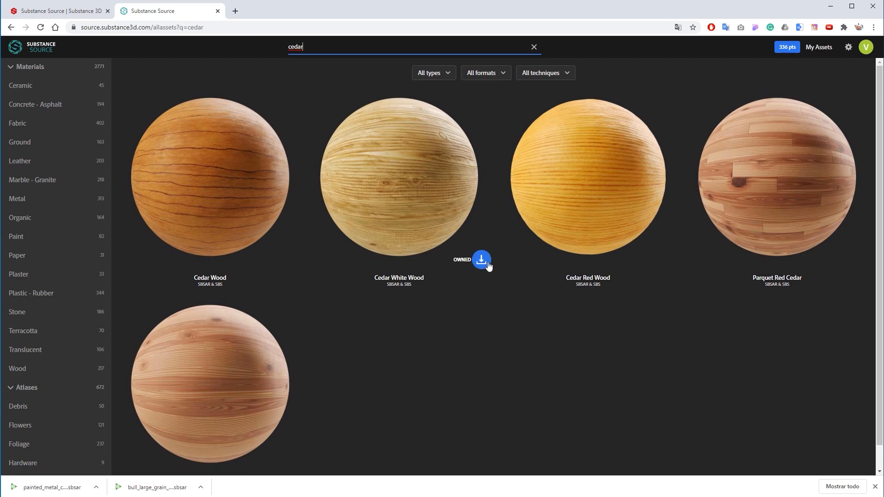
pyautogui.click(481, 260)
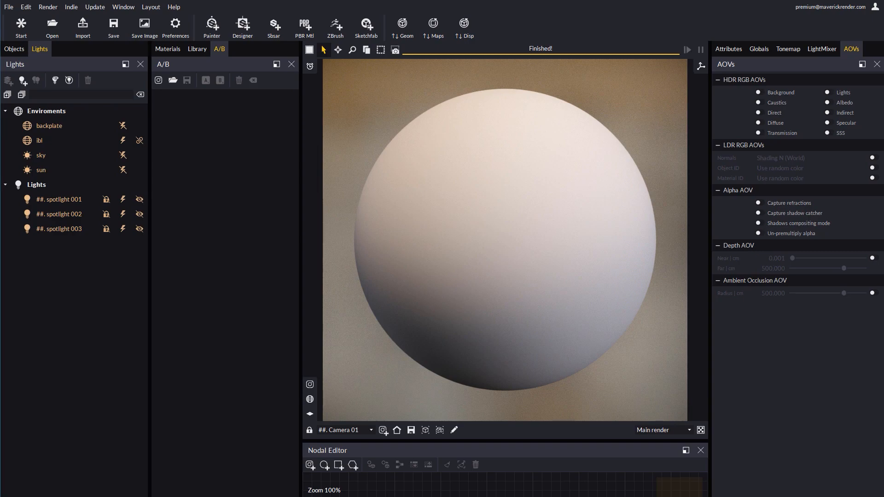
# Apply the downloaded cedar_white_wood material to the sphere, accepting the default normal and displacement settings
pyautogui.moveTo(517, 231); pyautogui.dragTo(509, 228)
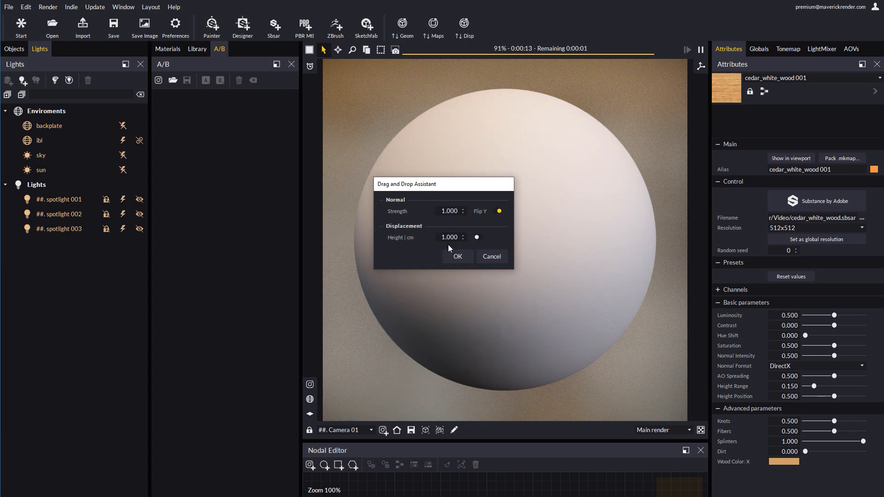
pyautogui.click(461, 258)
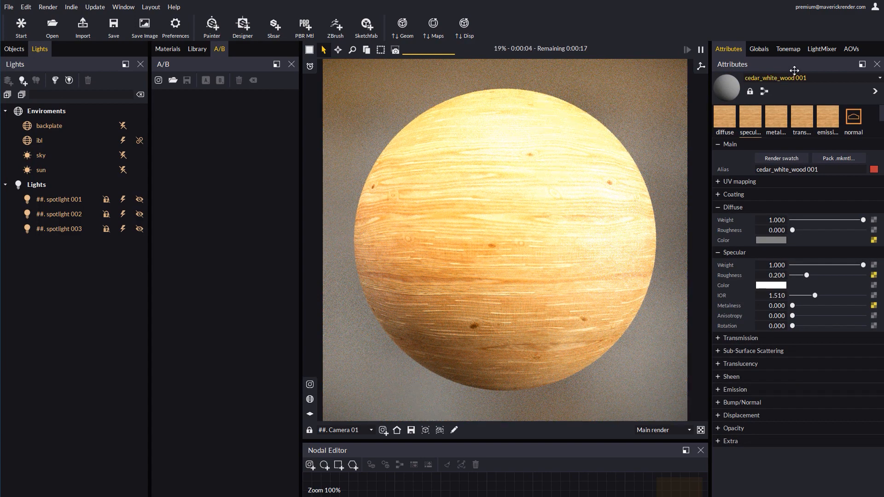
# Try LightMixer powers of ambient 0.634 and spotlights 0.520, 0.380 and 0.698, disengaging it without consolidating the changes
pyautogui.click(822, 49)
pyautogui.click(719, 80)
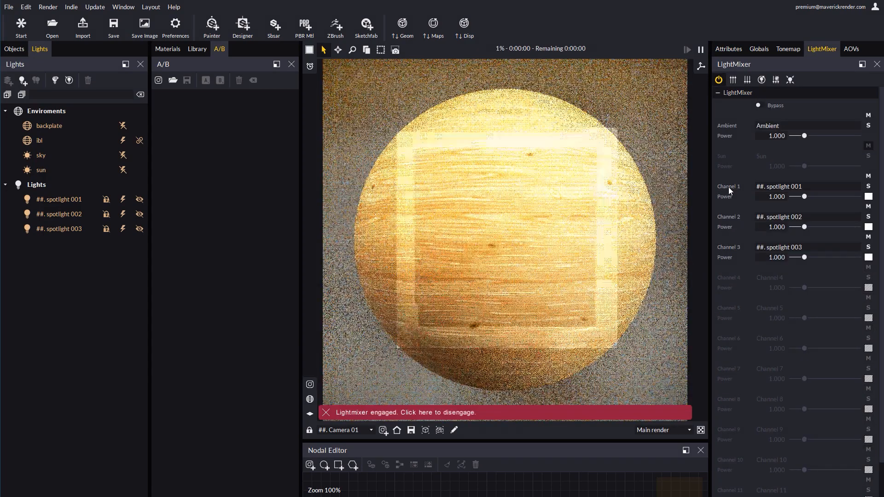
pyautogui.moveTo(805, 136); pyautogui.dragTo(802, 136)
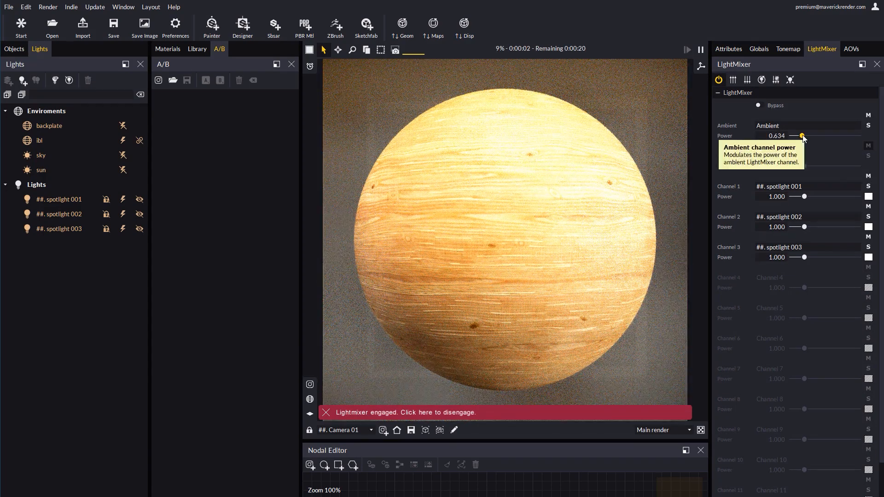
pyautogui.moveTo(804, 196); pyautogui.dragTo(801, 197)
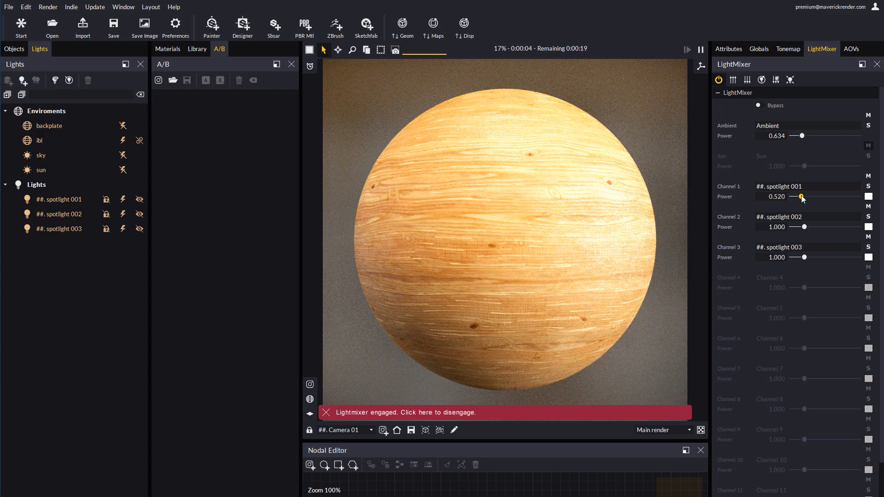
pyautogui.moveTo(805, 227); pyautogui.dragTo(801, 227)
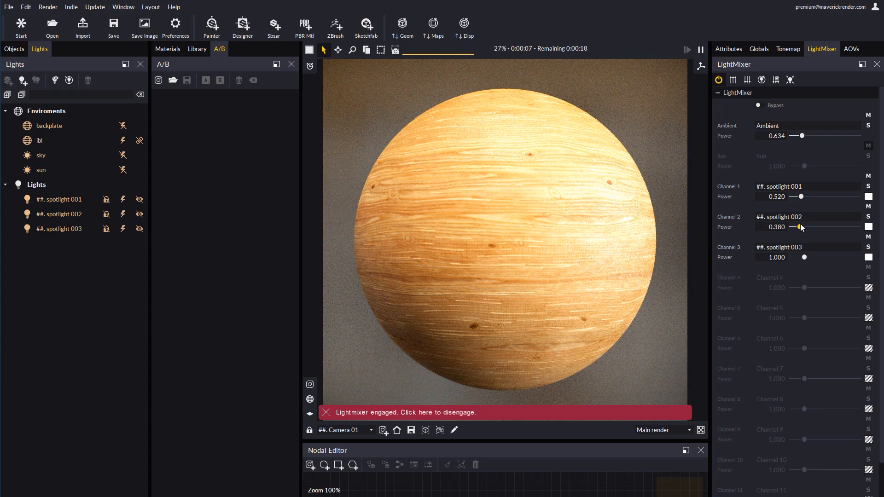
pyautogui.moveTo(805, 259); pyautogui.dragTo(803, 259)
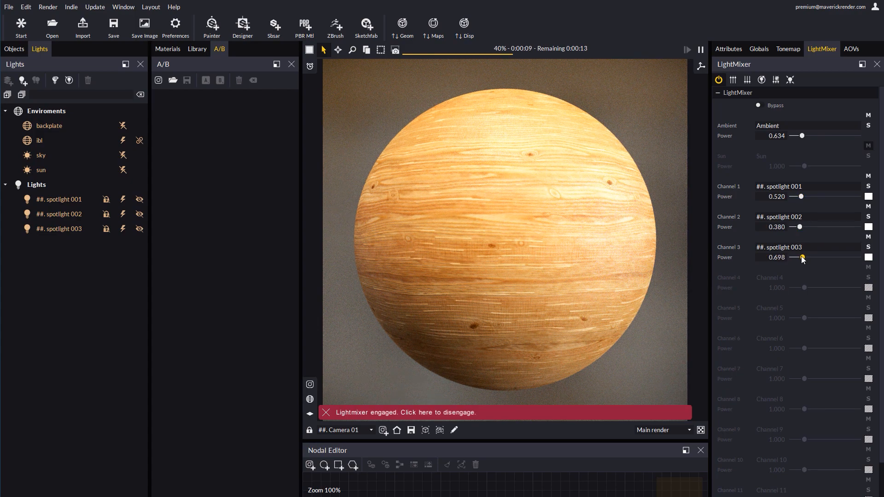
pyautogui.click(776, 80)
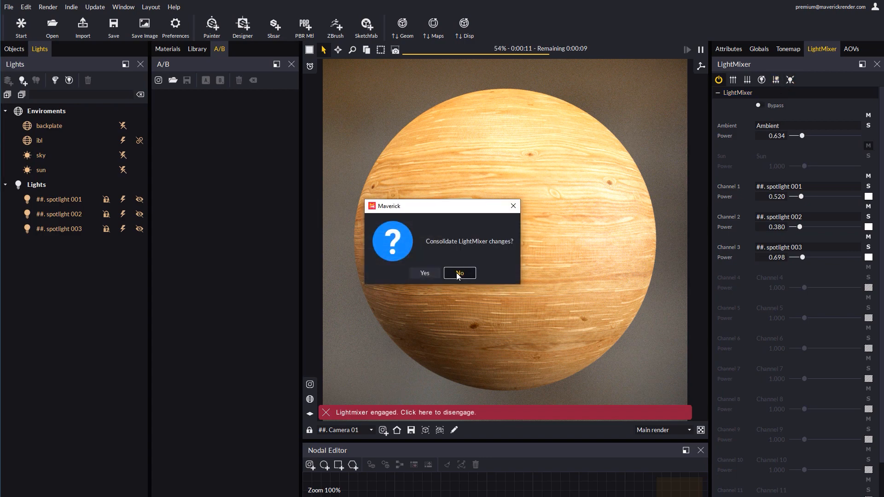
pyautogui.click(458, 275)
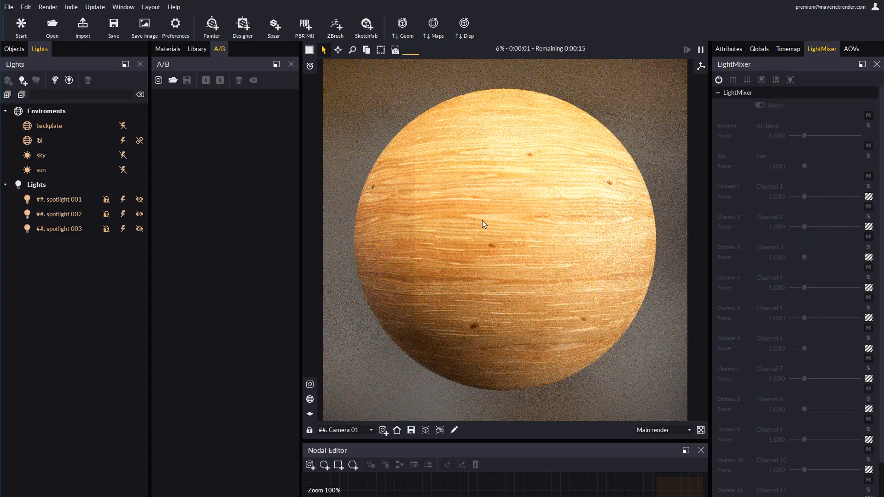
# Select the cedar_white_wood 001 map in the materials list to show its Substance parameters
pyautogui.click(169, 50)
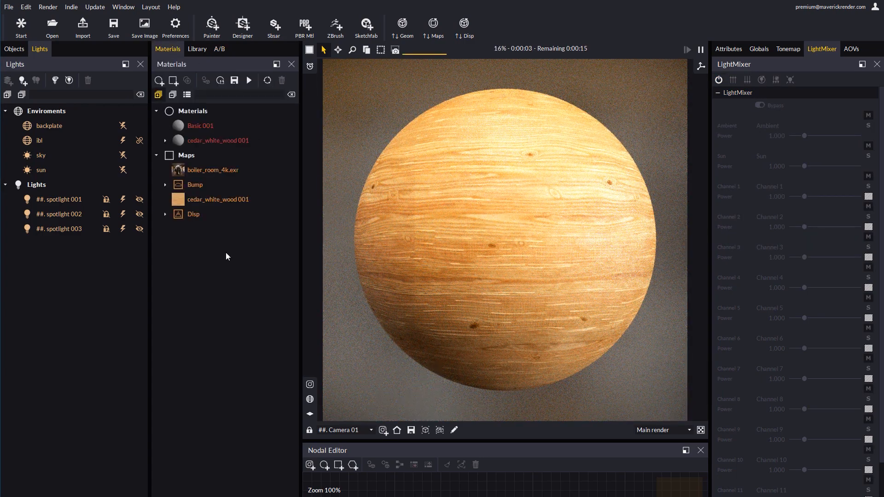
pyautogui.click(213, 202)
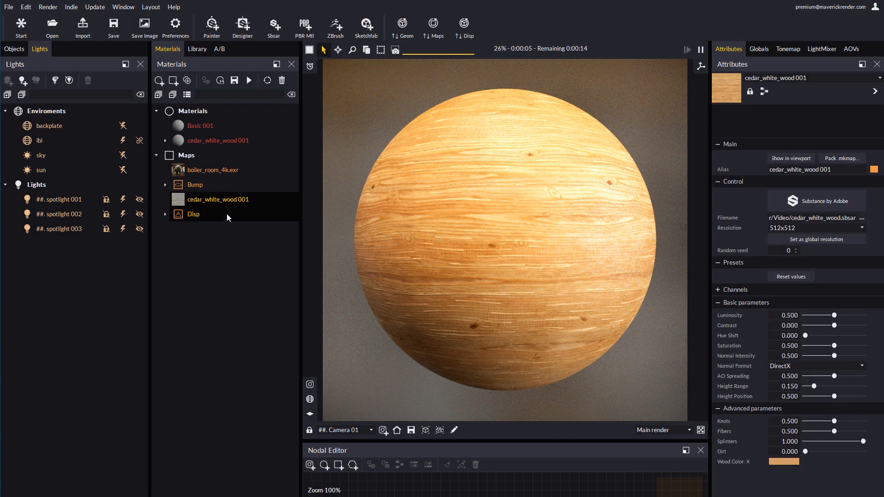
# Select the cedar_white_wood 001 material and open its node graph in an enlarged Nodal Editor
pyautogui.click(205, 141)
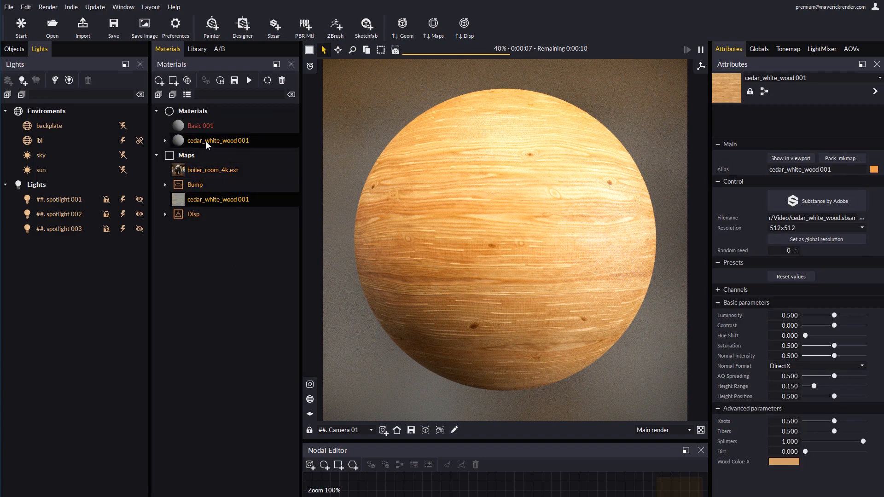
pyautogui.click(249, 80)
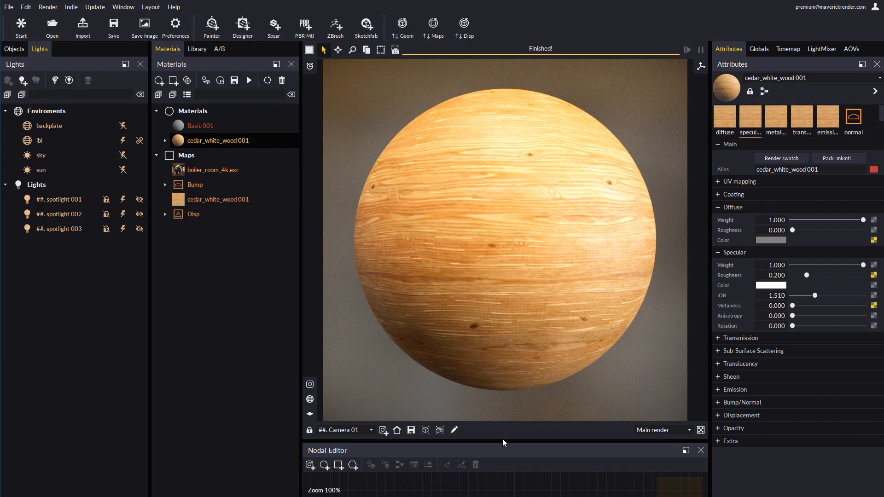
pyautogui.moveTo(503, 443); pyautogui.dragTo(504, 340)
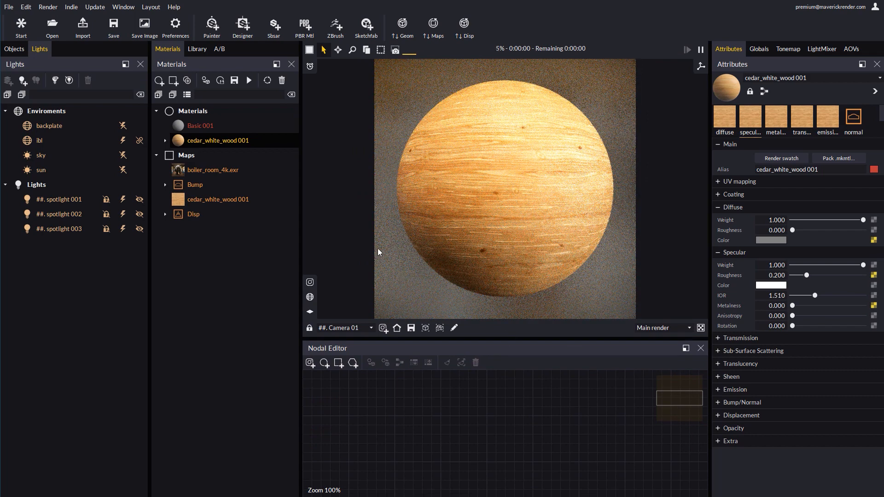
pyautogui.click(764, 92)
pyautogui.moveTo(546, 472); pyautogui.dragTo(579, 408)
pyautogui.scroll(-4, 579, 408)
pyautogui.moveTo(538, 408); pyautogui.dragTo(508, 392, button='middle')
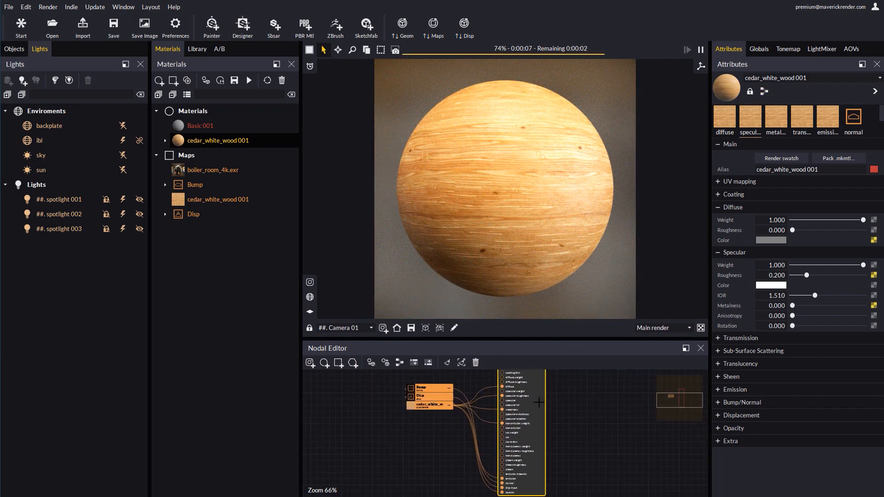
# Examine the material's substance, Bump and Disp nodes and their connections in the Nodal Editor
pyautogui.moveTo(509, 391); pyautogui.dragTo(525, 392)
pyautogui.click(416, 365)
pyautogui.moveTo(425, 434); pyautogui.dragTo(339, 429)
pyautogui.scroll(4, 358, 430)
pyautogui.moveTo(366, 411); pyautogui.dragTo(410, 424, button='middle')
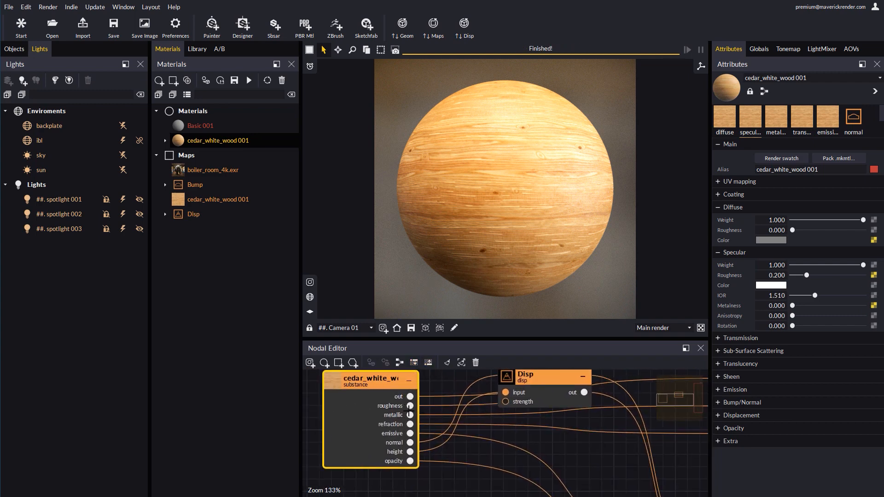
pyautogui.moveTo(499, 440); pyautogui.dragTo(453, 439, button='middle')
pyautogui.scroll(-2, 454, 439)
pyautogui.moveTo(543, 444); pyautogui.dragTo(534, 442, button='middle')
pyautogui.scroll(2, 561, 408)
pyautogui.moveTo(563, 405); pyautogui.dragTo(575, 393, button='middle')
pyautogui.scroll(-1, 575, 394)
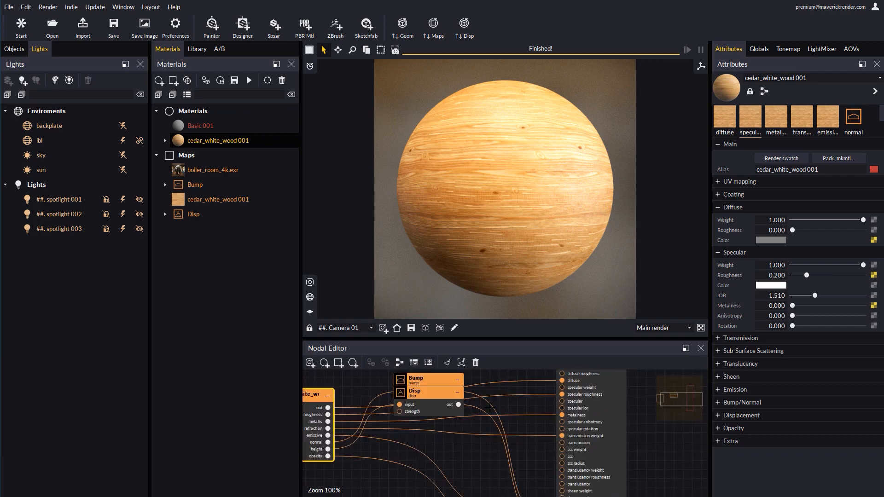
# Rearrange the Bump and Disp nodes in the graph and shrink the Nodal Editor back down
pyautogui.moveTo(424, 404); pyautogui.dragTo(437, 482)
pyautogui.moveTo(429, 388); pyautogui.dragTo(443, 446)
pyautogui.moveTo(473, 440); pyautogui.dragTo(502, 417, button='middle')
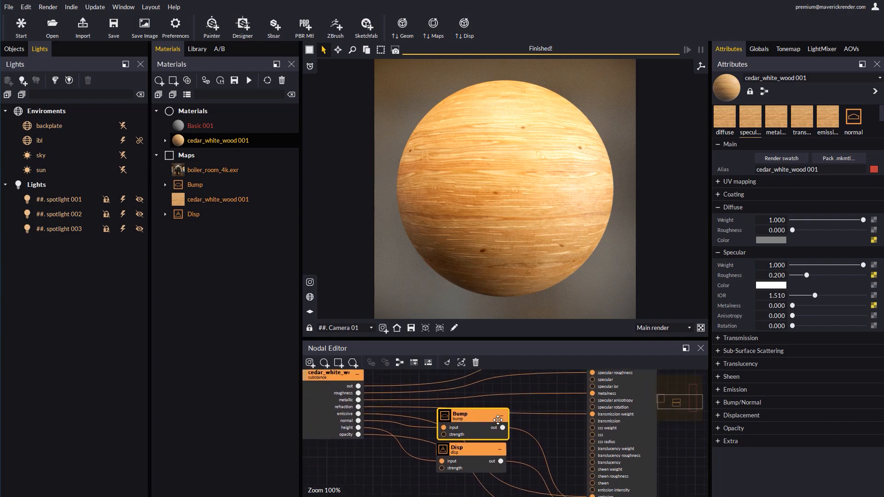
pyautogui.moveTo(495, 341); pyautogui.dragTo(495, 441)
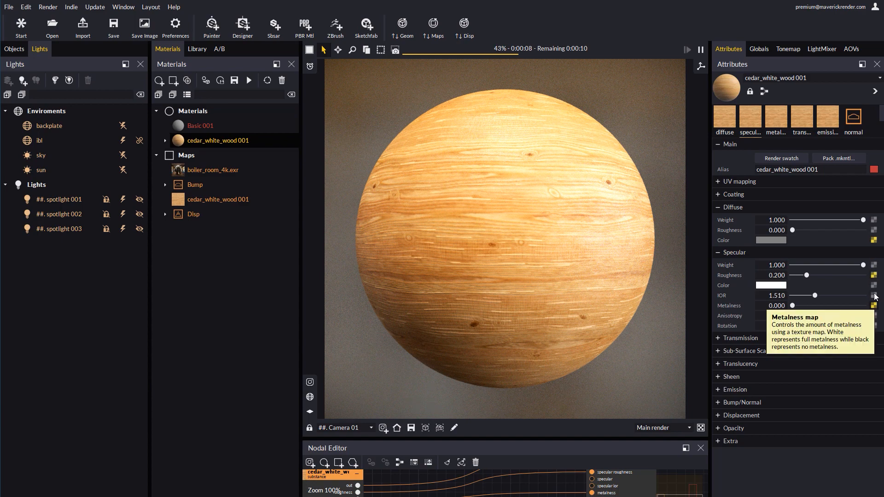
# Try Knots at 0.524 and Fibers at 0.841 on the cedar wood substance map
pyautogui.click(724, 120)
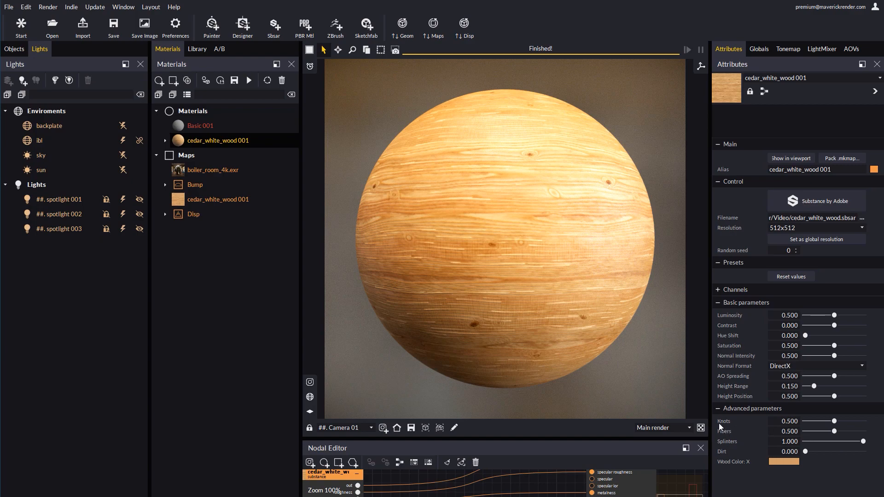
pyautogui.click(857, 420)
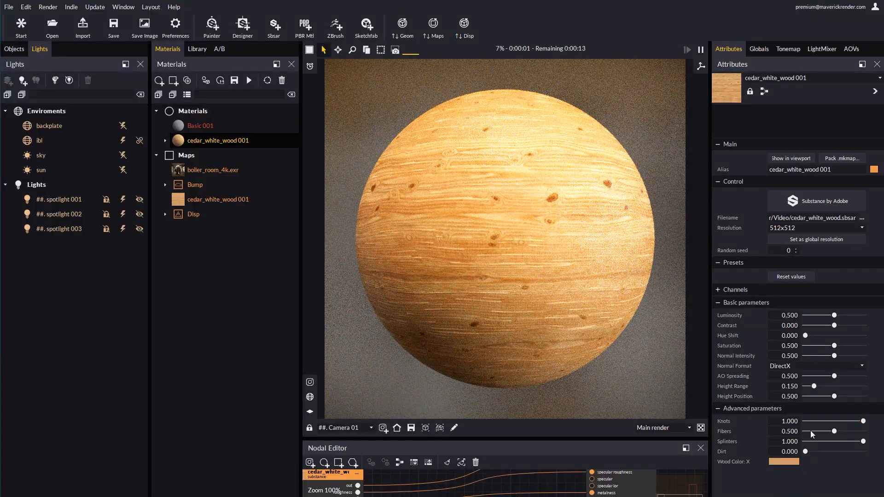
pyautogui.click(806, 421)
pyautogui.click(835, 421)
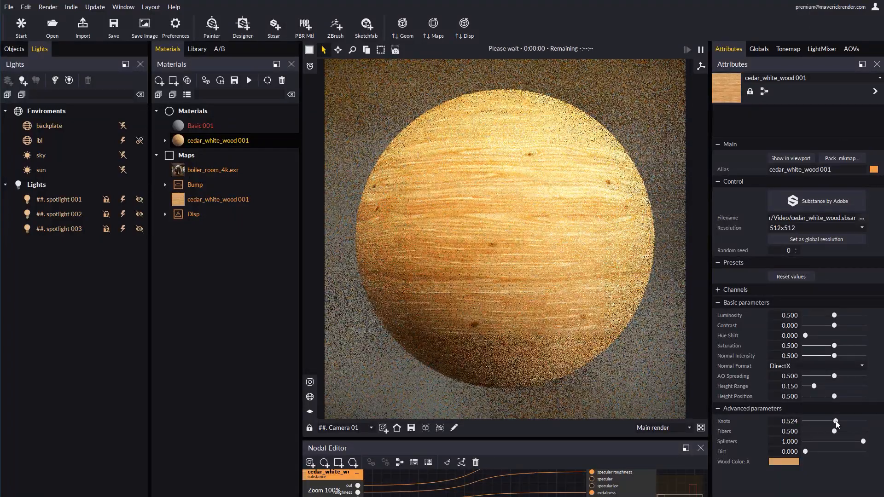
pyautogui.click(854, 431)
# Disable global depth of field for the viewport render
pyautogui.scroll(5, 505, 222)
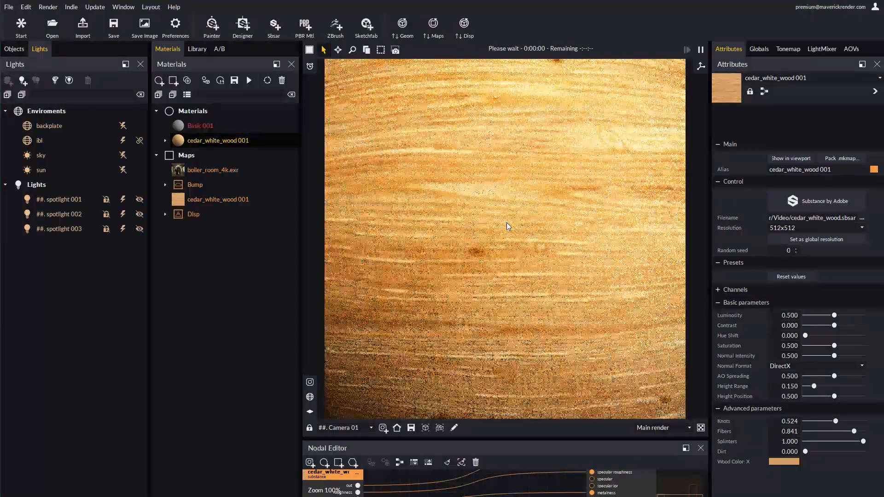
pyautogui.rightClick(506, 223)
pyautogui.click(531, 294)
pyautogui.rightClick(531, 294)
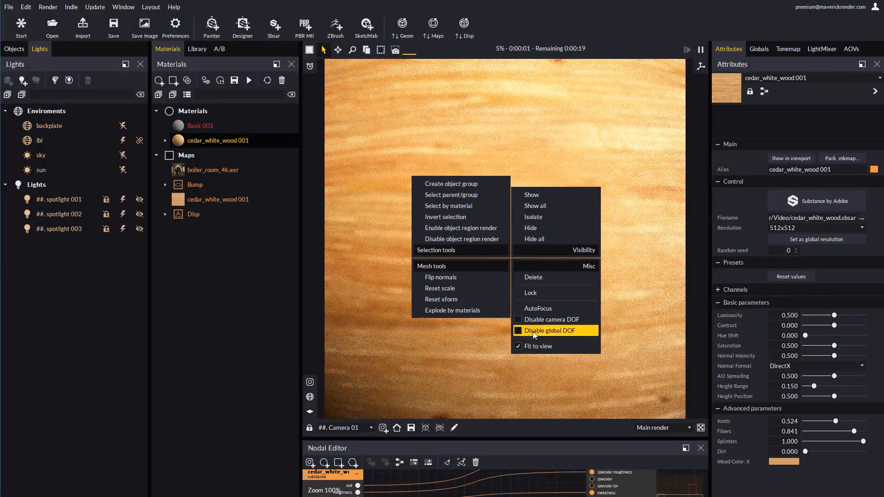
pyautogui.click(543, 332)
pyautogui.scroll(-1, 560, 278)
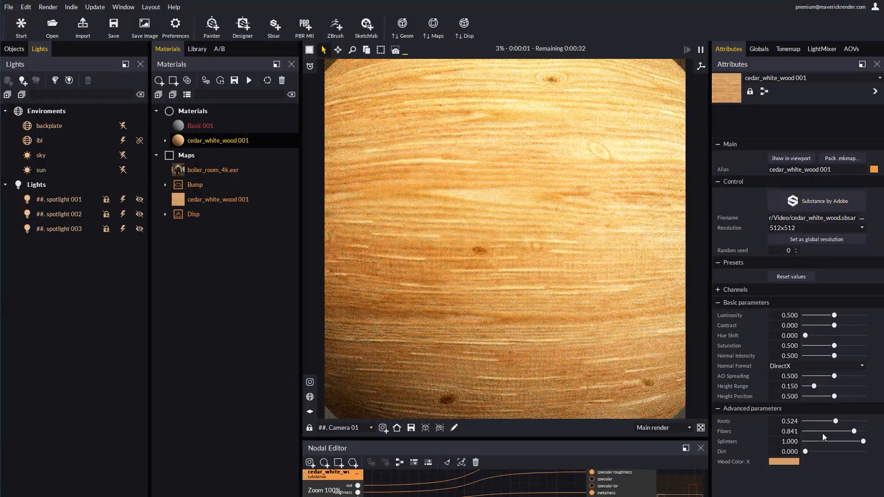
# Adjust Fibers, Splinters, Dirt and the wood color, then reset the substance map's values
pyautogui.moveTo(814, 432); pyautogui.dragTo(847, 440)
pyautogui.click(778, 464)
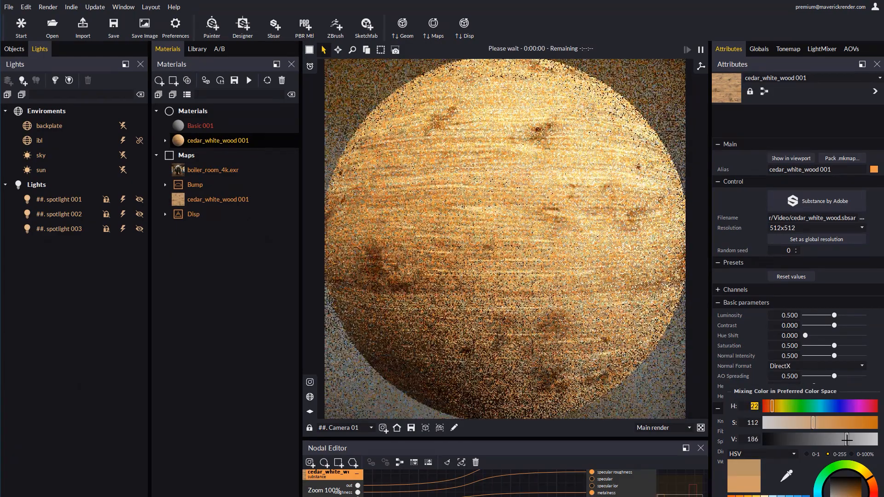
pyautogui.click(873, 331)
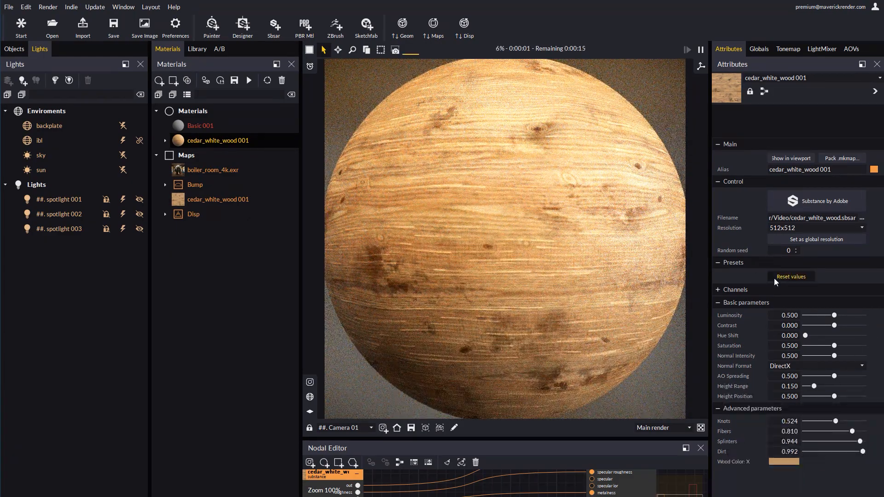
pyautogui.click(789, 278)
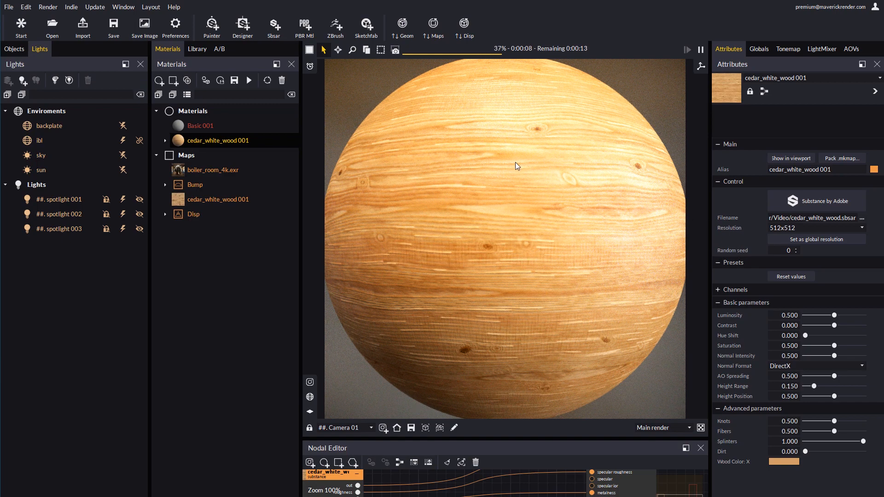
# Raise the substance map's Random seed to 3
pyautogui.click(797, 249)
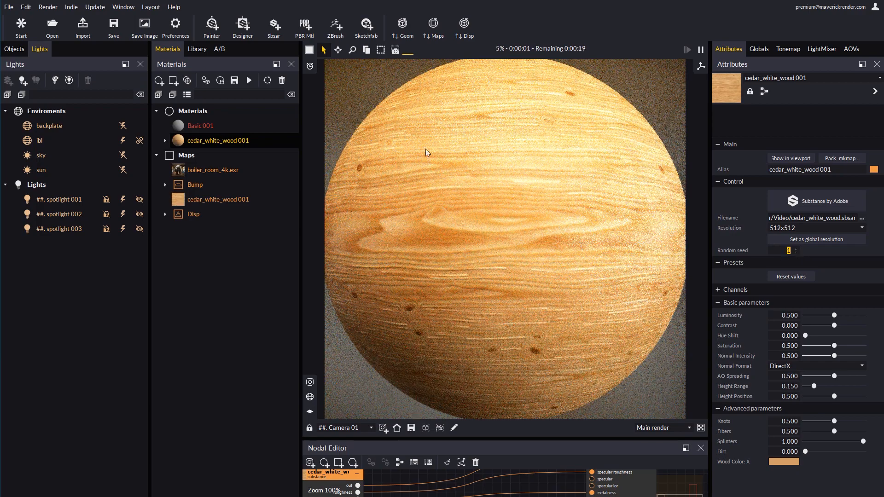
pyautogui.click(797, 249)
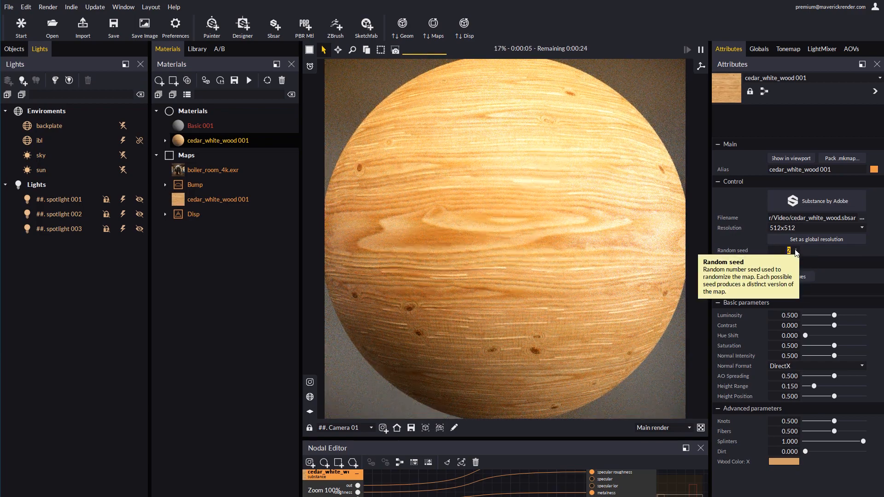
pyautogui.click(796, 249)
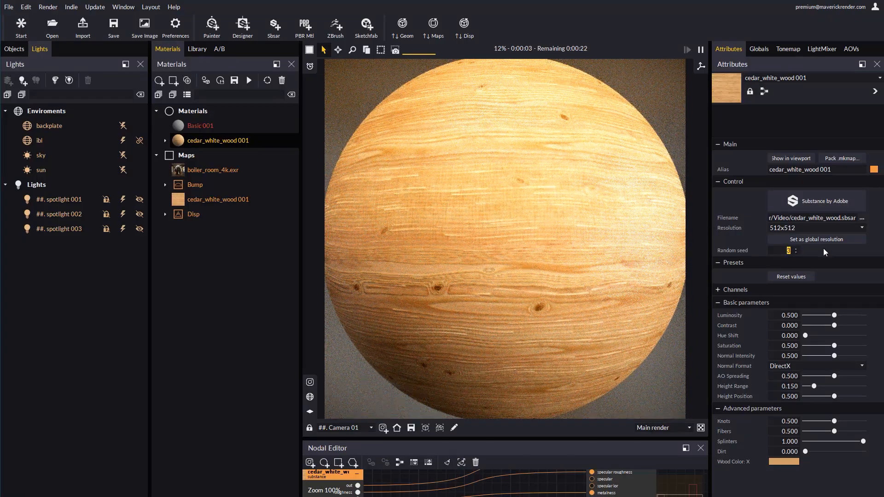
# Set the substance map's resolution to 2048x2048
pyautogui.click(783, 228)
pyautogui.click(782, 251)
pyautogui.moveTo(524, 254); pyautogui.dragTo(570, 256, button='right')
pyautogui.moveTo(539, 364); pyautogui.dragTo(494, 279, button='middle')
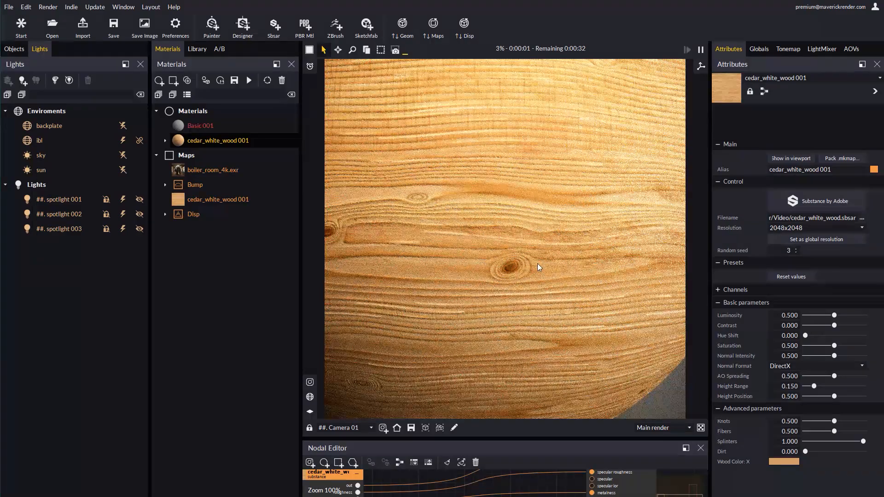
# Set Knots to 0.823, Fibers to 0.065, Splinters to 0.968 and Dirt to 0.637
pyautogui.click(853, 422)
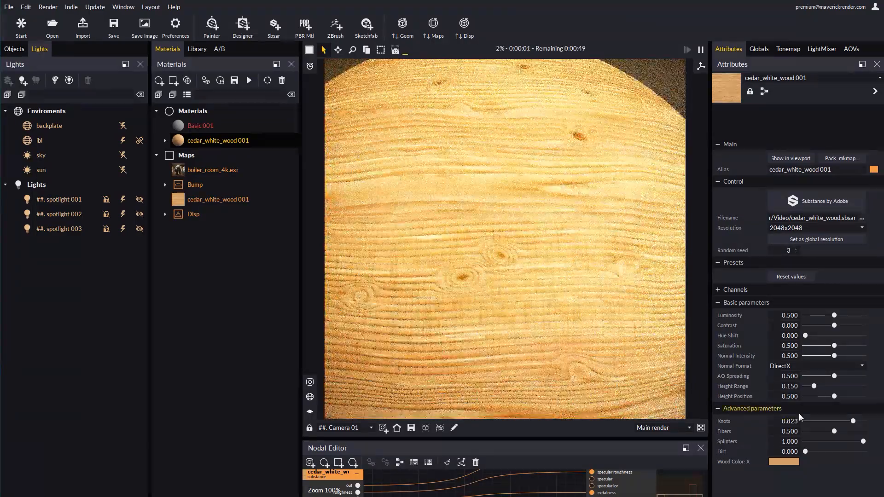
pyautogui.click(809, 432)
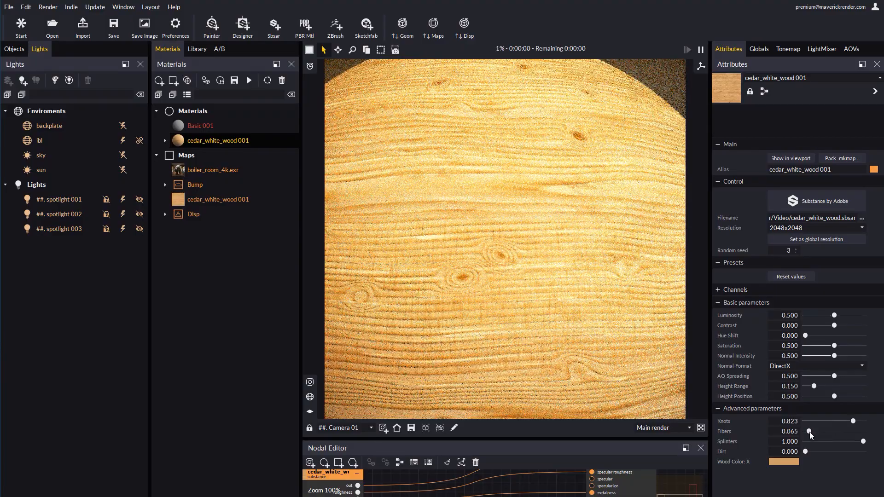
pyautogui.click(818, 441)
pyautogui.click(861, 441)
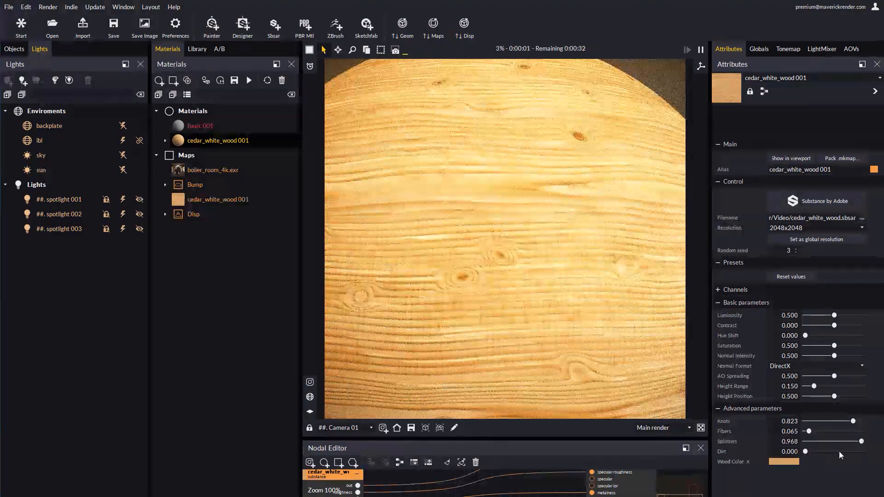
pyautogui.click(841, 452)
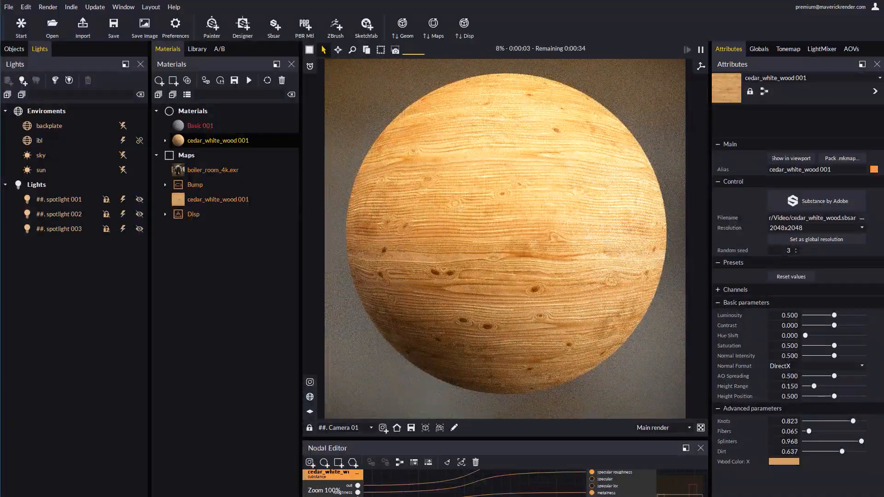
# Switch to the Substance Source page in the browser and clear the cedar search
pyautogui.moveTo(216, 496)
pyautogui.click(180, 477)
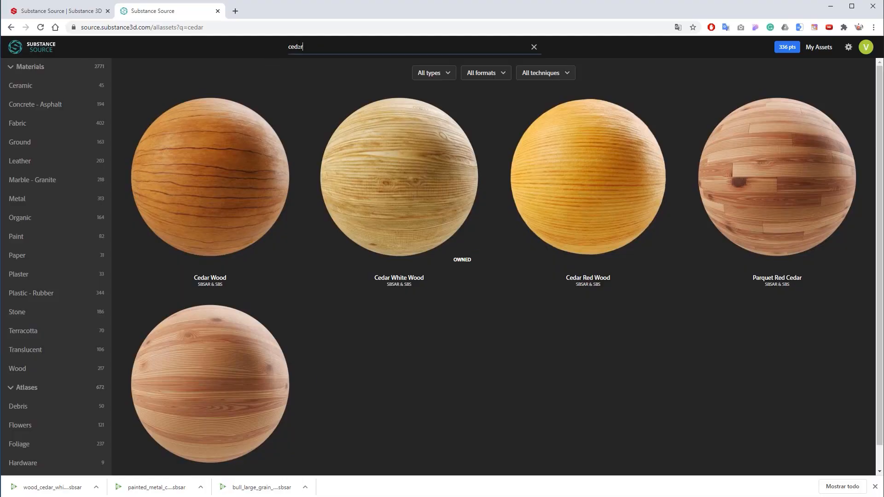
pyautogui.moveTo(299, 46); pyautogui.dragTo(272, 42)
pyautogui.press('BackSpace')
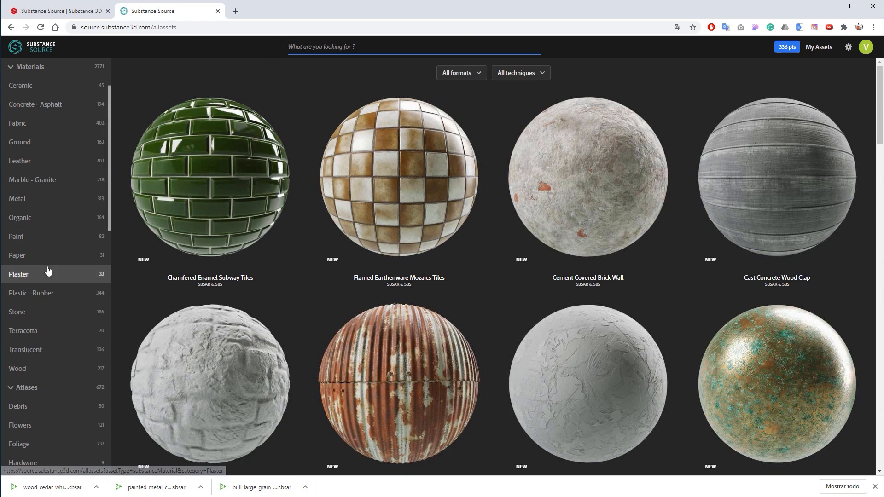
# Open the Metal materials category
pyautogui.scroll(-3, 51, 230)
pyautogui.scroll(2, 60, 193)
pyautogui.click(37, 122)
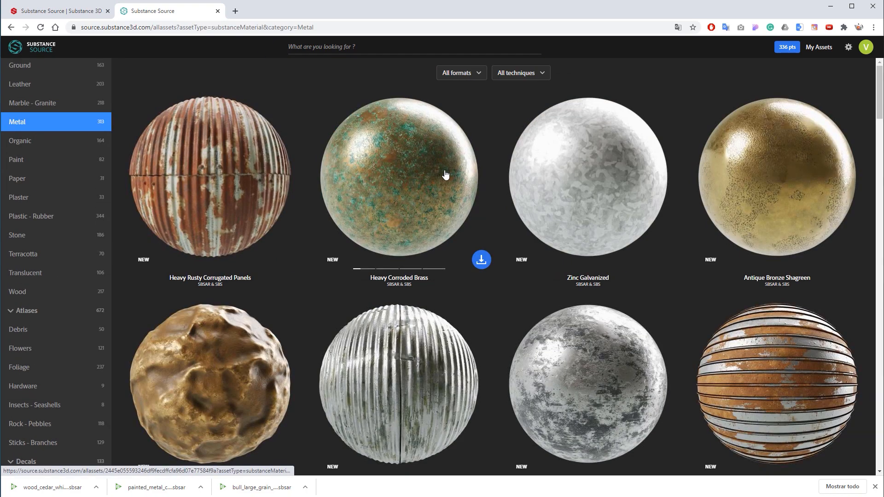
# Search for painted metal and open the Painted Metal Chipped material preview
pyautogui.click(360, 47)
pyautogui.write('pai')
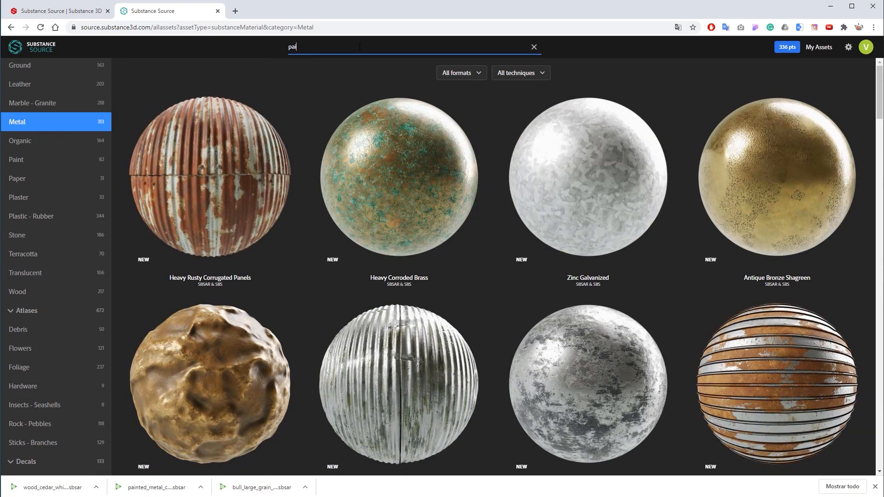
pyautogui.write('nted metal')
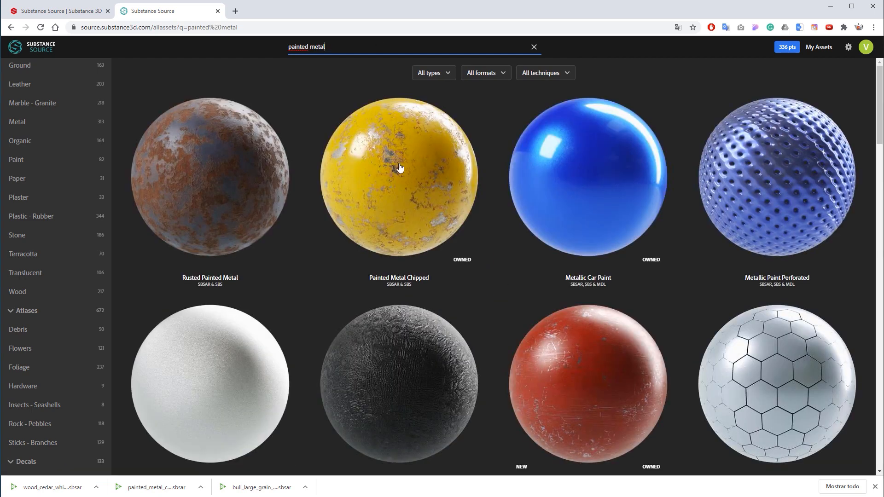
pyautogui.moveTo(400, 168)
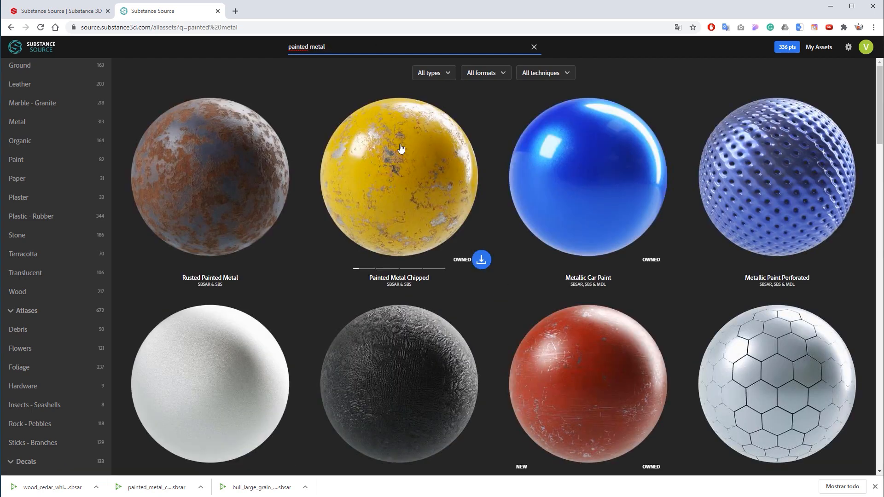
pyautogui.click(386, 176)
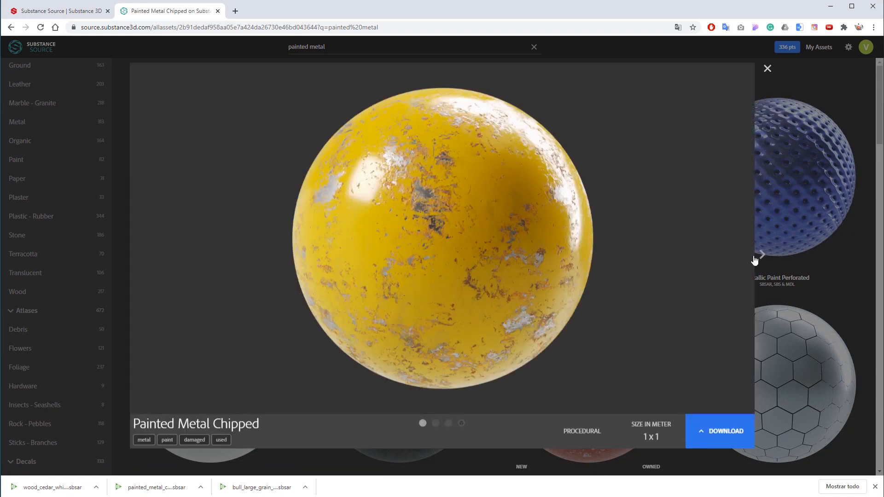
# Browse the Painted Metal Chipped preview images and close the preview
pyautogui.click(761, 256)
pyautogui.click(122, 254)
pyautogui.click(765, 68)
# Drop the downloaded painted metal chipped Substance file onto the sphere, enabling displacement in the drop assistant
pyautogui.click(481, 260)
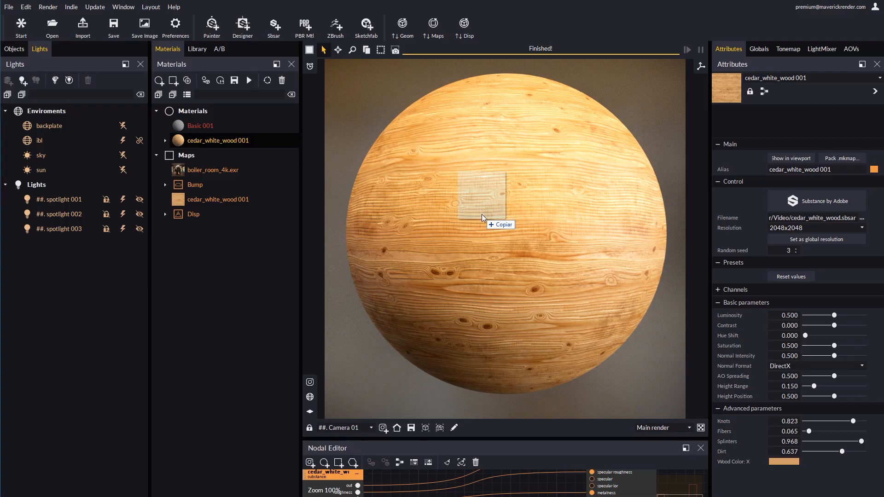
pyautogui.moveTo(481, 214); pyautogui.dragTo(482, 214)
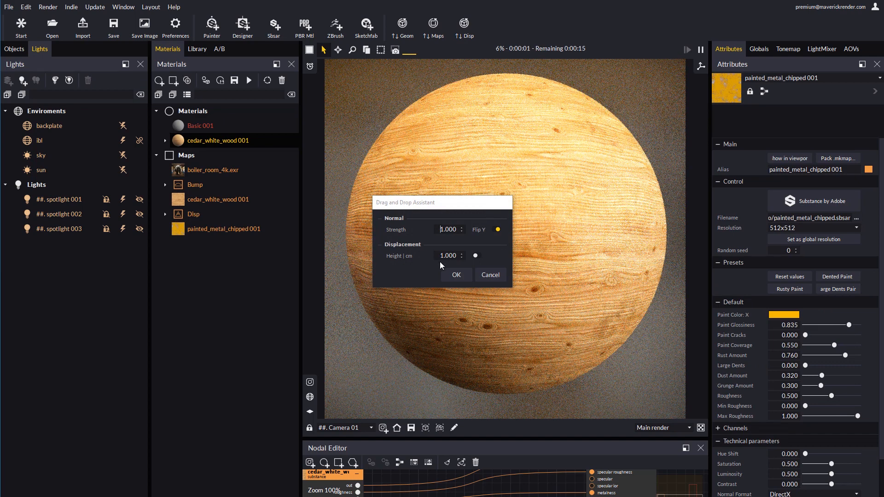
pyautogui.click(476, 256)
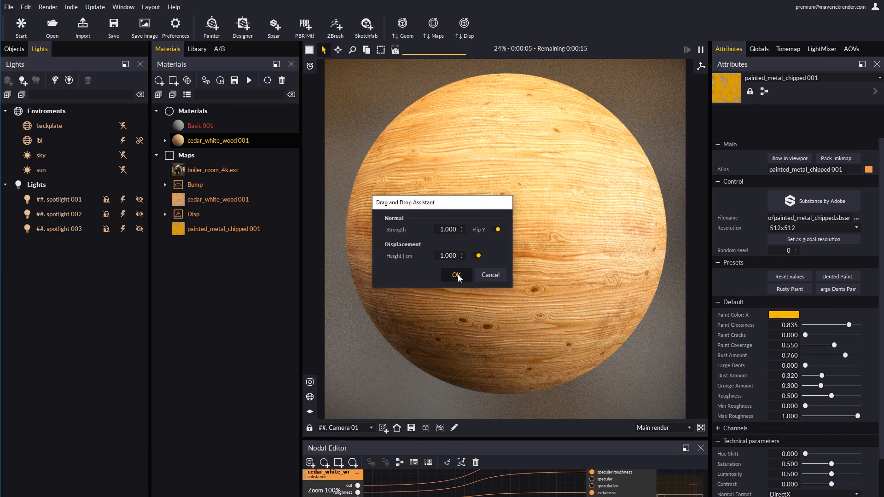
pyautogui.click(457, 275)
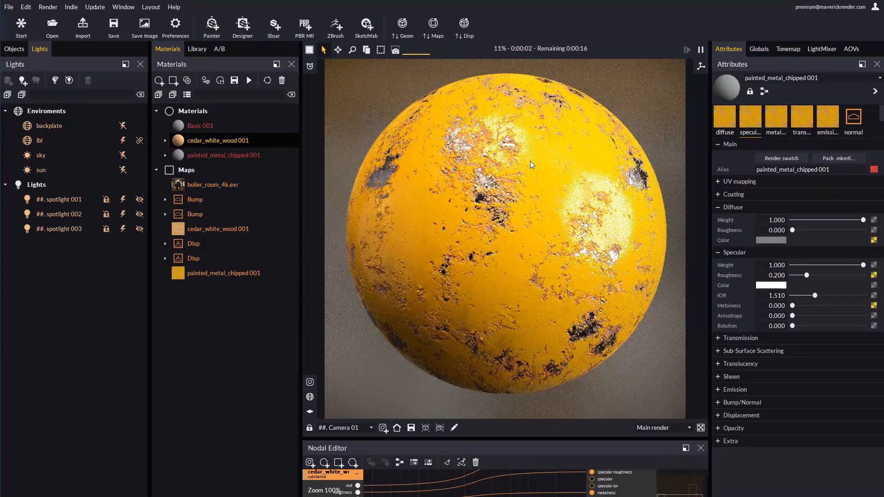
# Open the painted metal chipped Substance parameters, try the Dented Paint, Rusty Paint and Large Dents Pair presets, and reset values
pyautogui.click(213, 155)
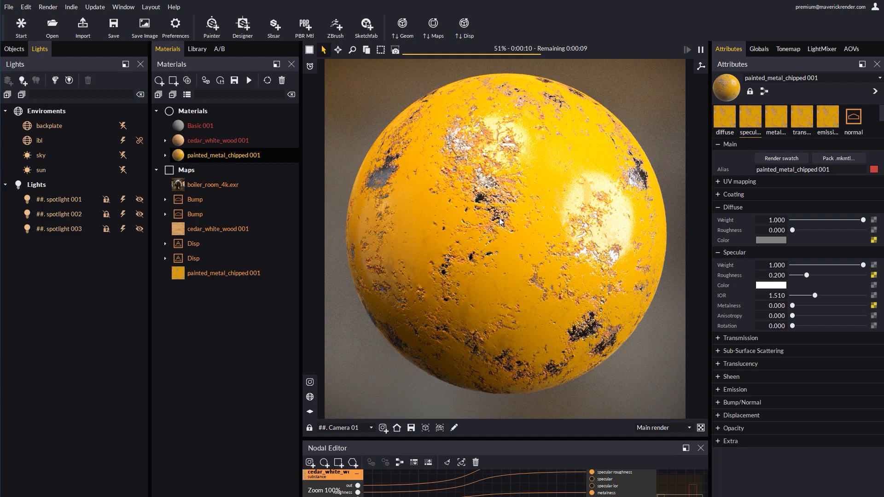
pyautogui.click(727, 116)
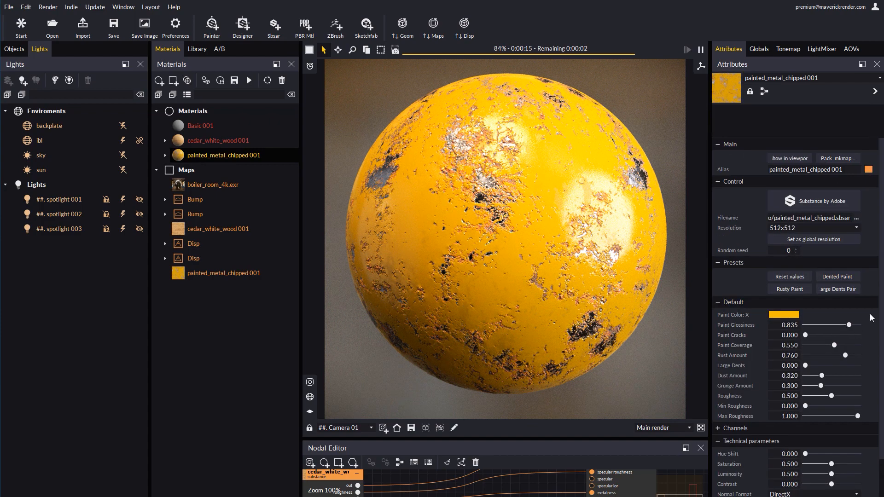
pyautogui.scroll(-2, 824, 251)
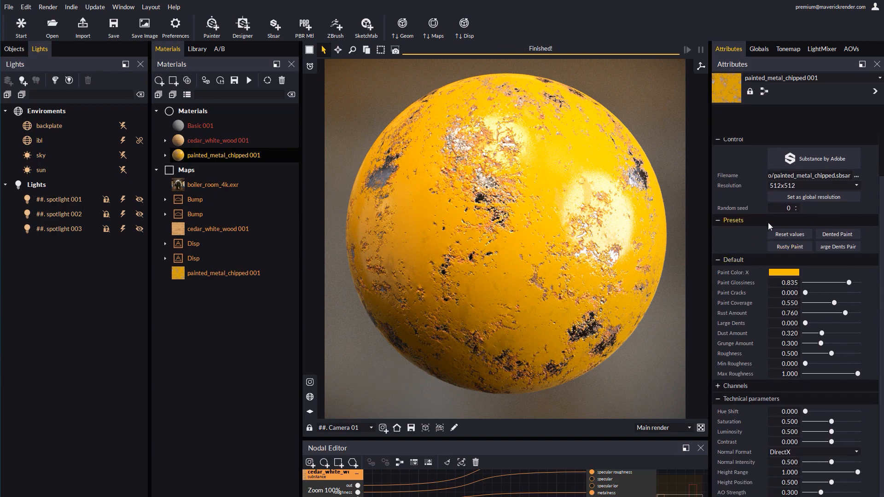
pyautogui.click(836, 234)
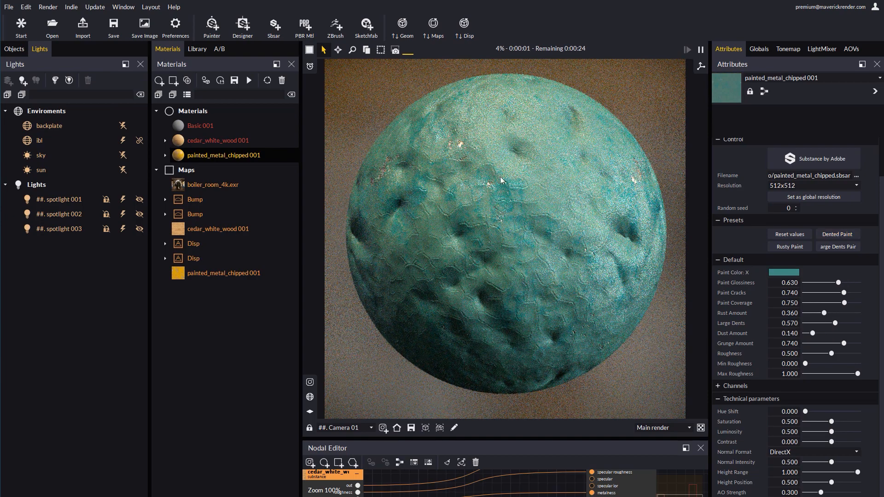
pyautogui.click(786, 246)
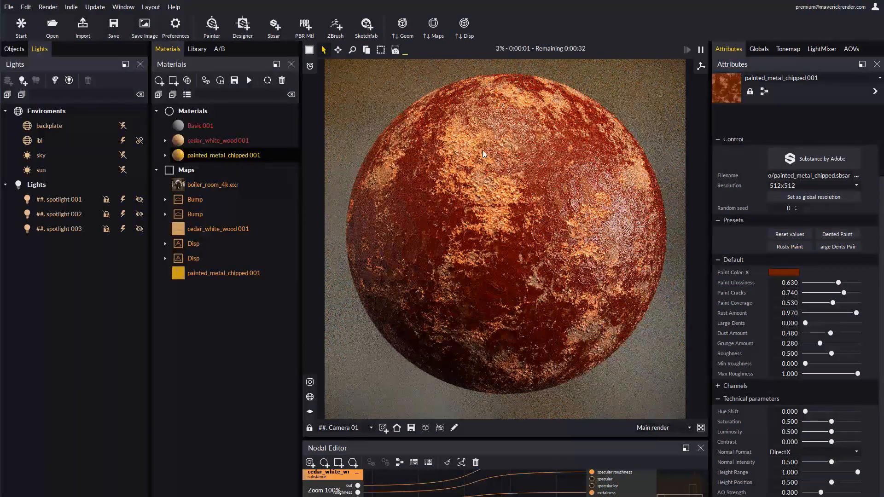
pyautogui.click(838, 247)
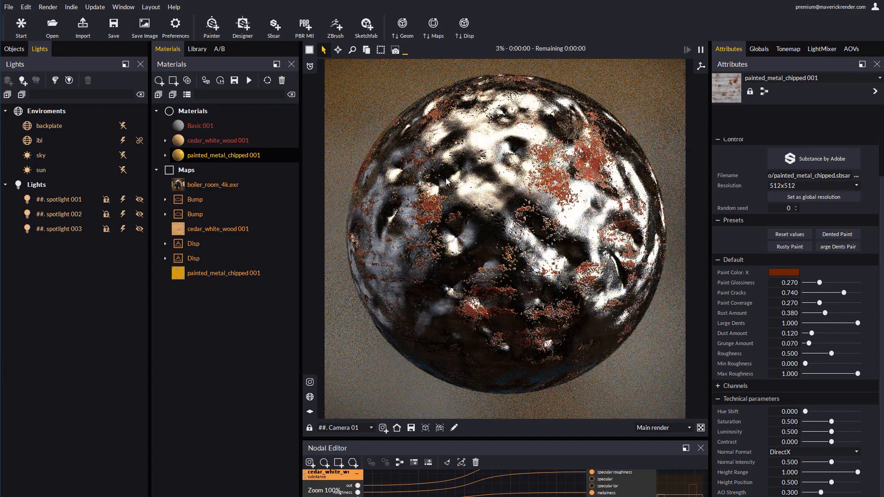
pyautogui.click(783, 234)
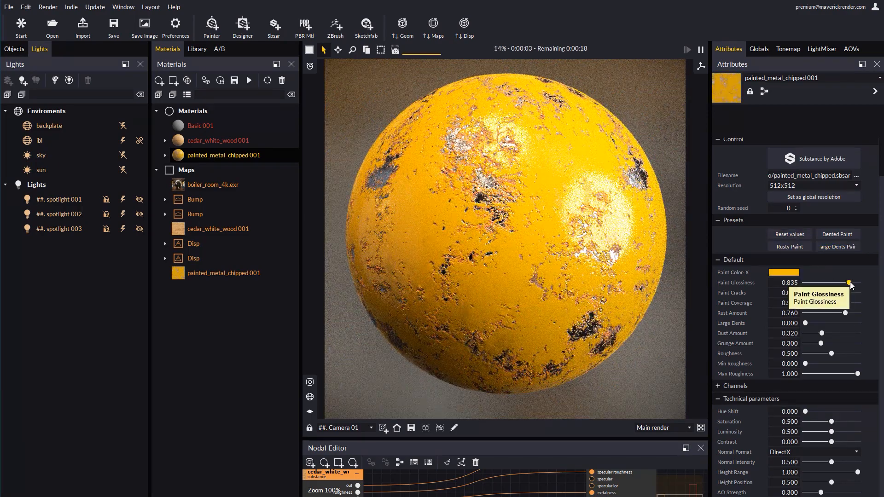
# Set paint glossiness 0.377, cracks 0.816, coverage 0.368, rust 0.281 and large dents 0.658, then update displacement
pyautogui.moveTo(849, 283)
pyautogui.mouseDown()
pyautogui.moveTo(825, 283)
pyautogui.moveTo(848, 297)
pyautogui.moveTo(814, 302)
pyautogui.moveTo(853, 309)
pyautogui.moveTo(825, 303)
pyautogui.moveTo(820, 313)
pyautogui.mouseUp()
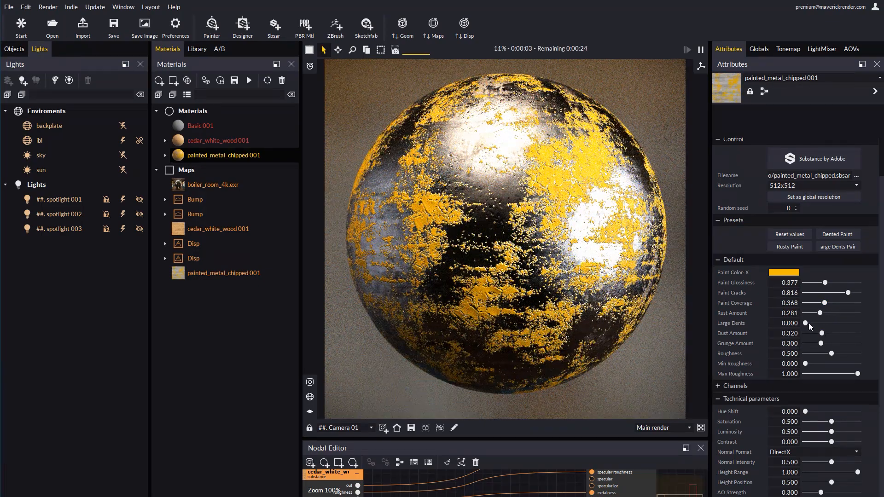
pyautogui.moveTo(824, 325); pyautogui.dragTo(839, 324)
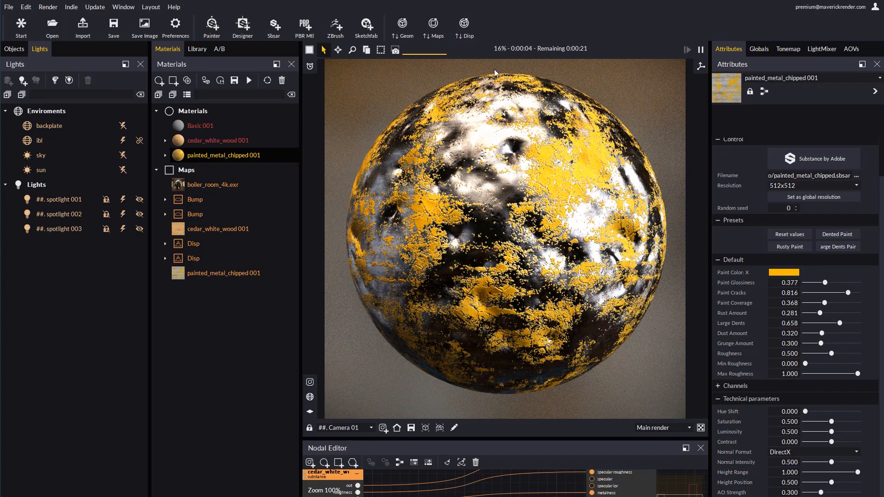
pyautogui.click(464, 27)
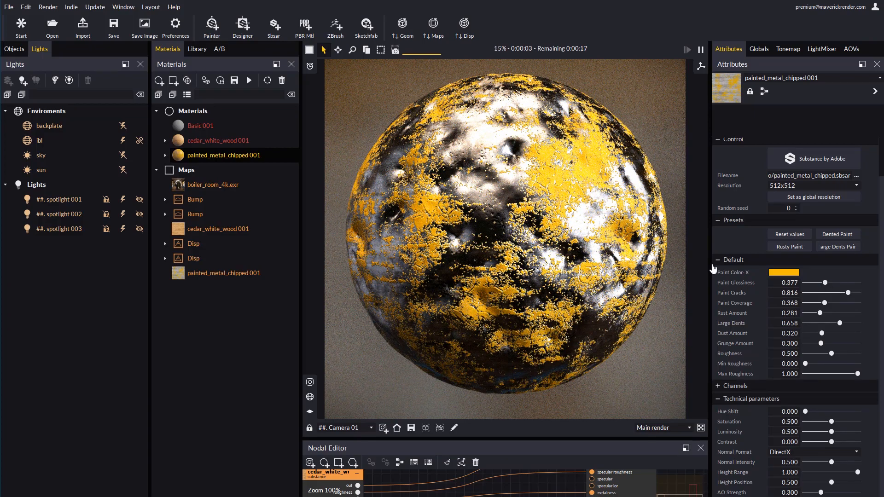
# Set the painted metal material's random seed to 1 and its resolution to 2048x2048
pyautogui.click(796, 207)
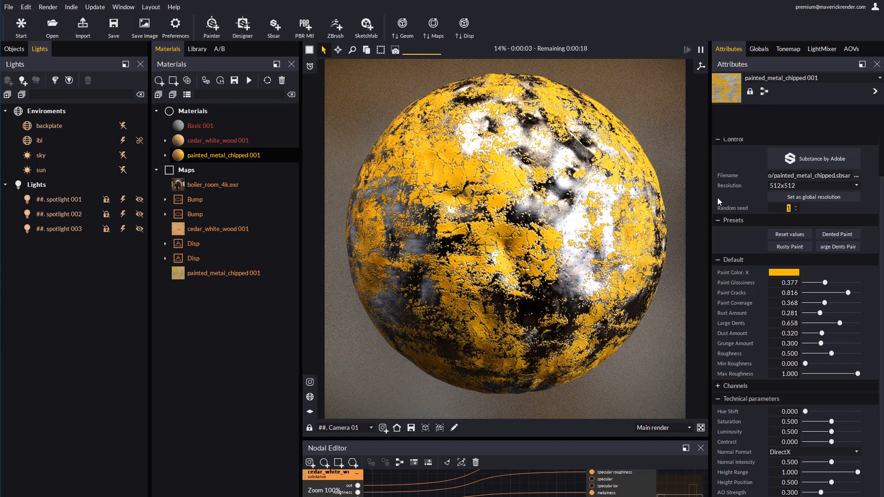
pyautogui.click(803, 185)
pyautogui.click(789, 208)
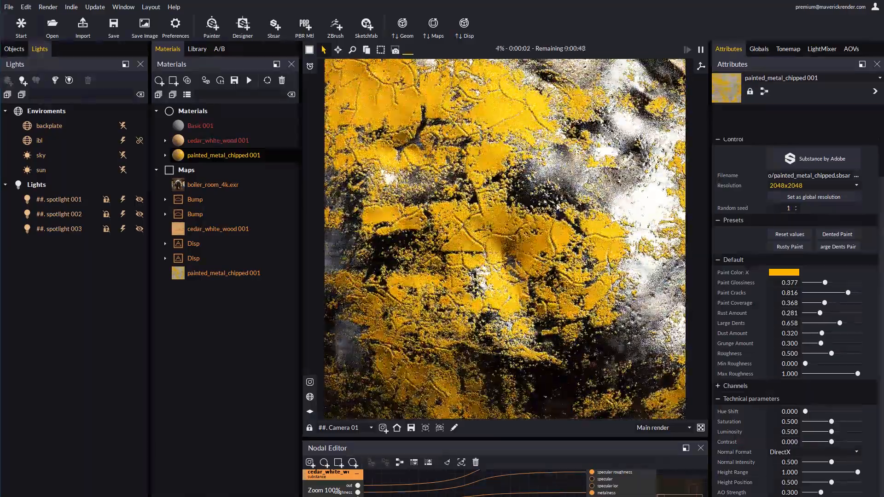
pyautogui.scroll(-5, 499, 222)
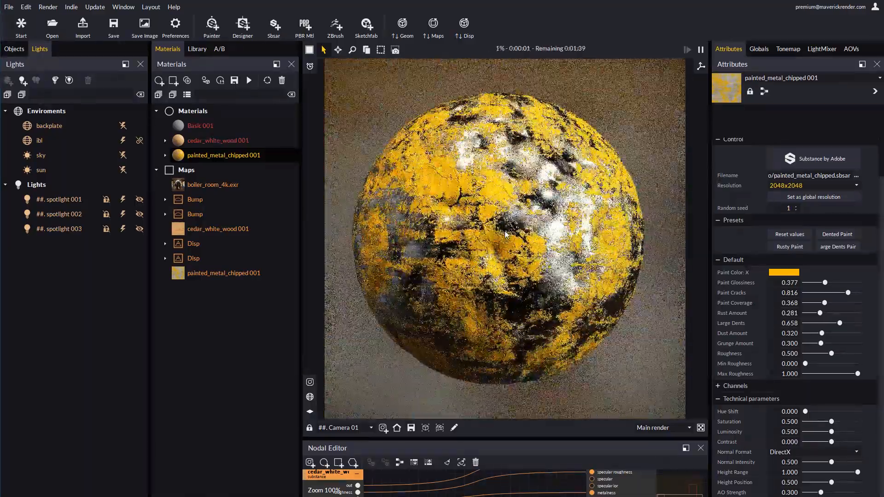
# Switch to the Substance Source page in the browser and search for aluminium
pyautogui.moveTo(217, 496)
pyautogui.click(167, 474)
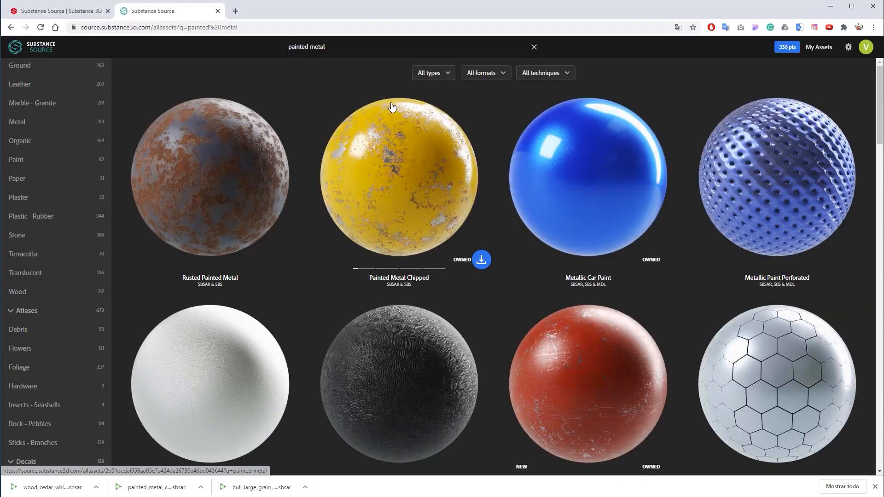
pyautogui.moveTo(332, 46); pyautogui.dragTo(256, 44)
pyautogui.write('aluminium')
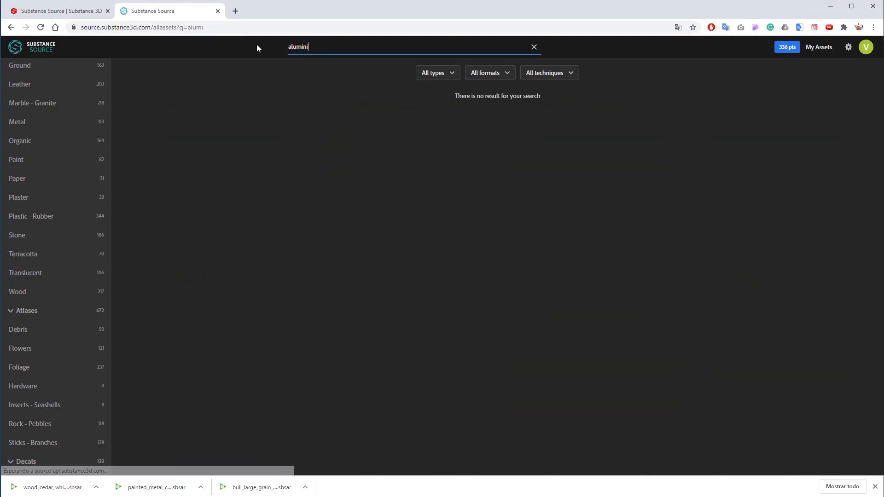
# Scroll the aluminium results, open the Aluminium Cut preview, browse its images, and close it
pyautogui.scroll(-3, 408, 122)
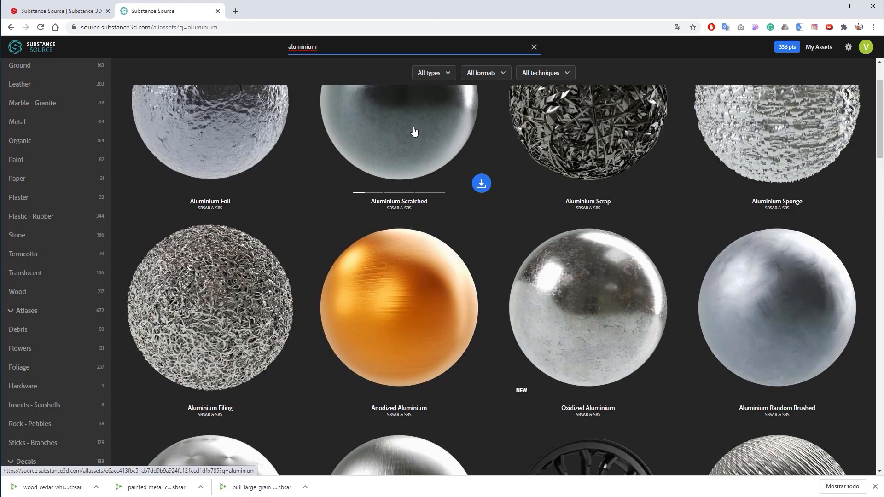
pyautogui.scroll(-18, 414, 127)
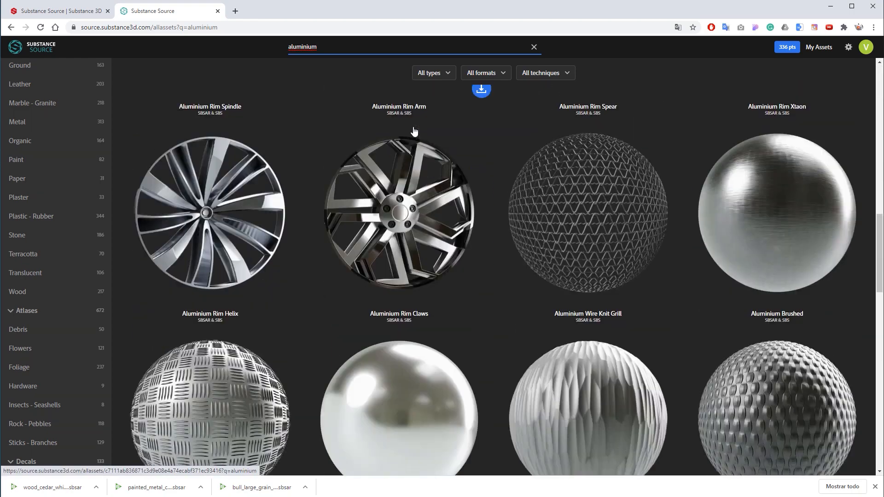
pyautogui.scroll(-1, 414, 131)
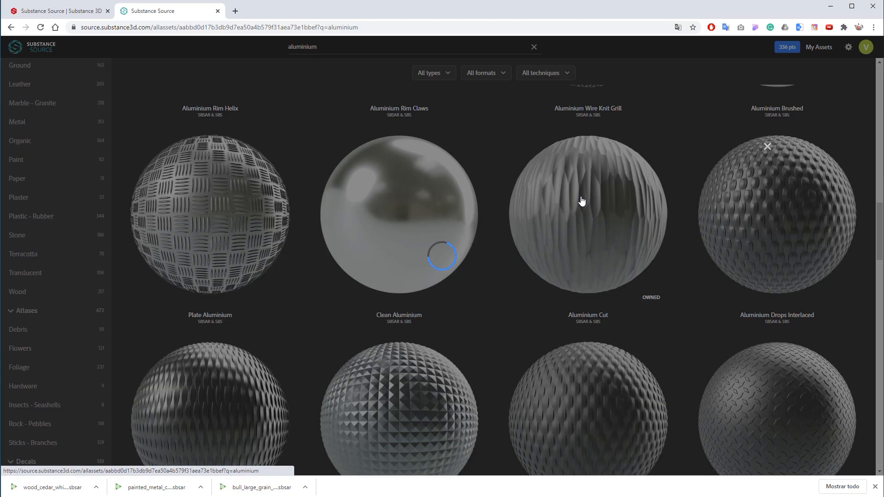
pyautogui.click(582, 201)
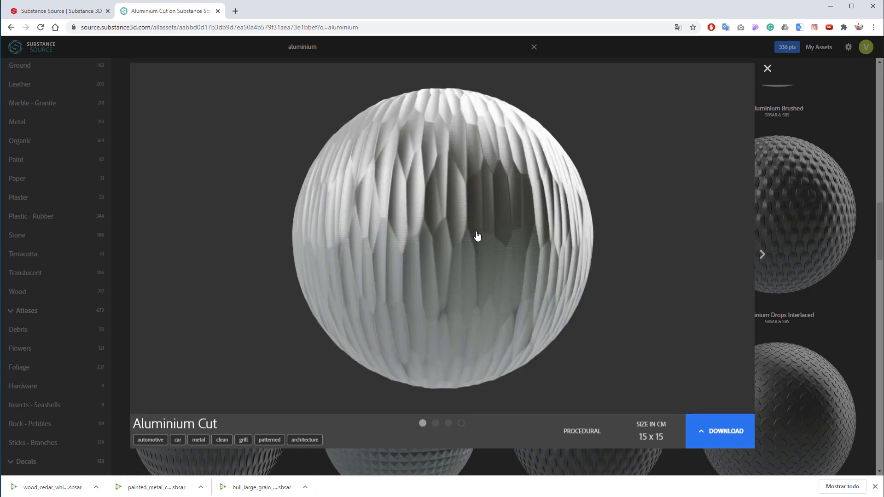
pyautogui.click(763, 256)
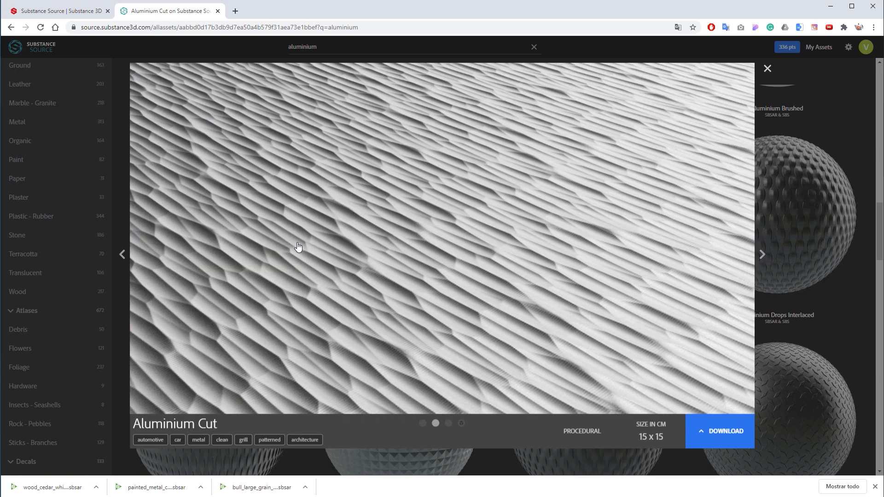
pyautogui.click(767, 69)
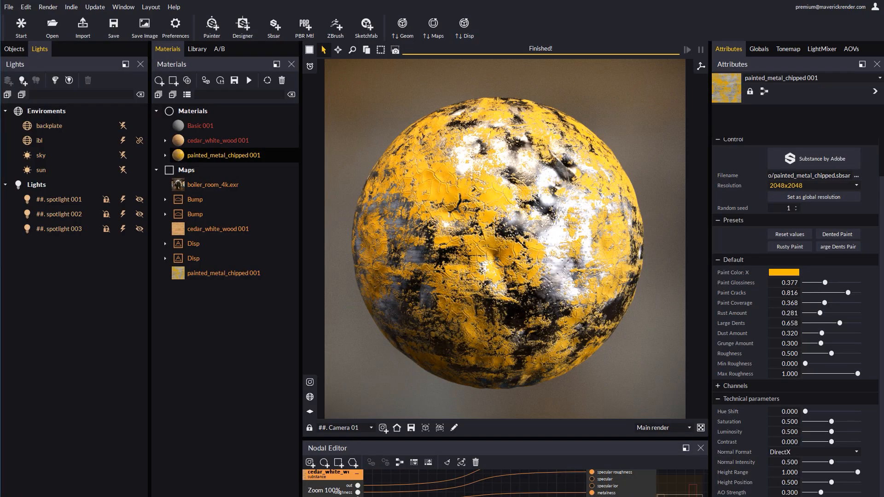
# Drop the aluminium cut Substance file onto the sphere with a displacement height of 2
pyautogui.moveTo(543, 198); pyautogui.dragTo(514, 226)
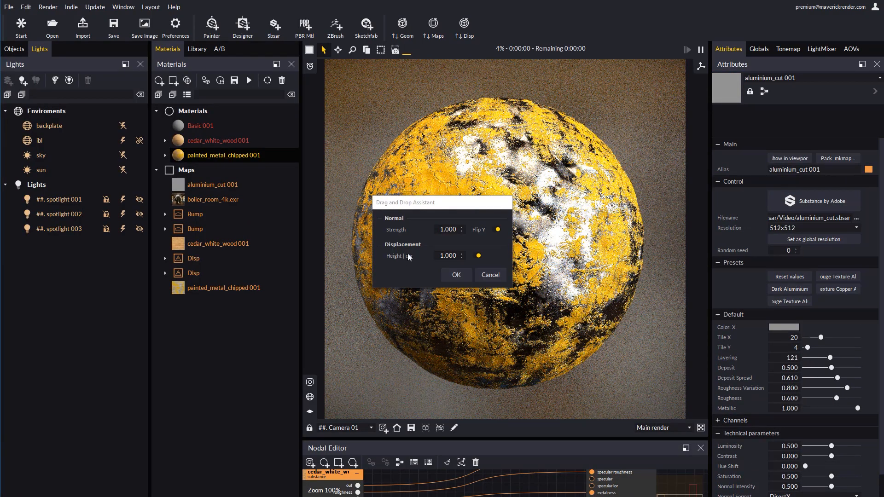
pyautogui.moveTo(438, 255); pyautogui.dragTo(488, 256)
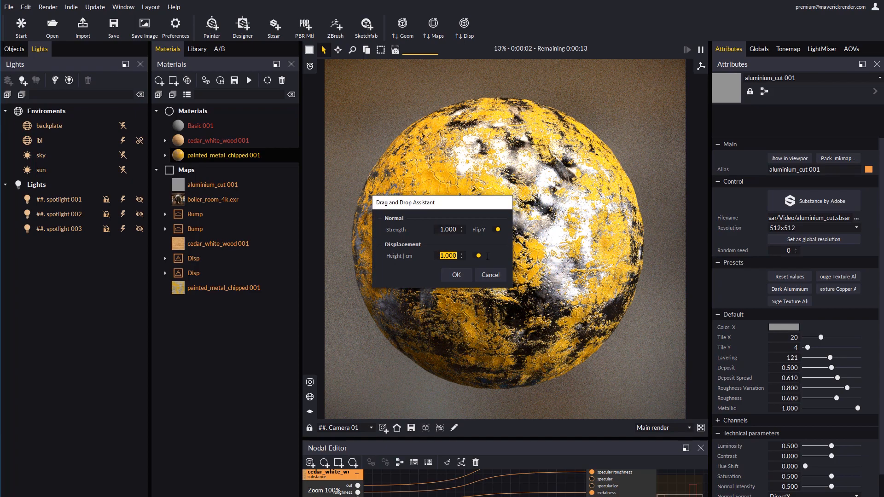
pyautogui.write('2')
pyautogui.click(458, 275)
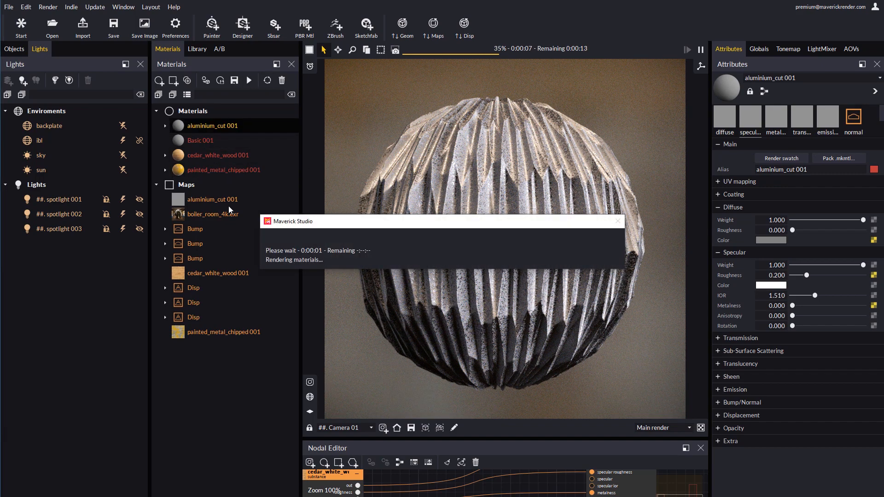
# Open the aluminium cut Substance parameters and set Tile X 9, Tile Y 8, Layering 222 and Roughness 0.509, updating displacement
pyautogui.click(874, 240)
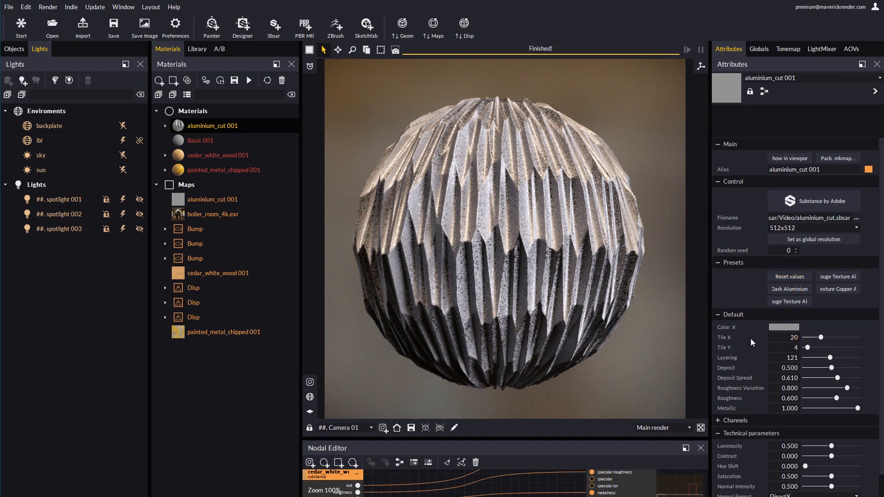
pyautogui.click(813, 337)
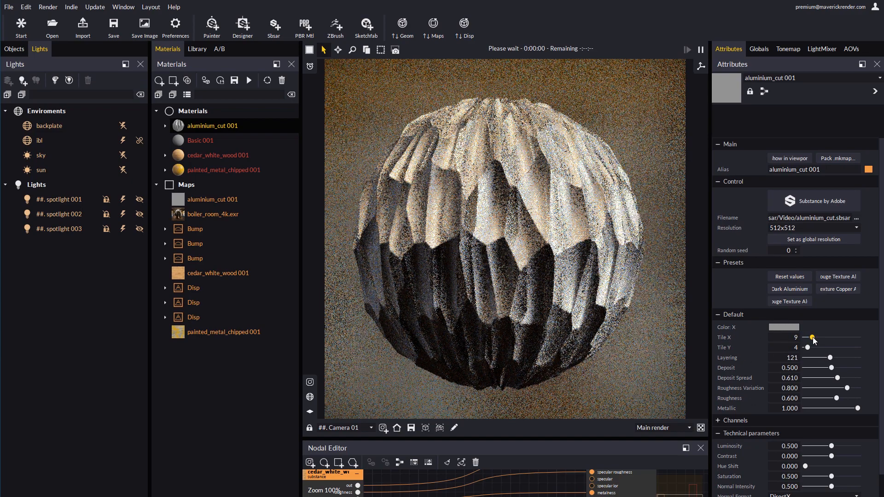
pyautogui.click(464, 25)
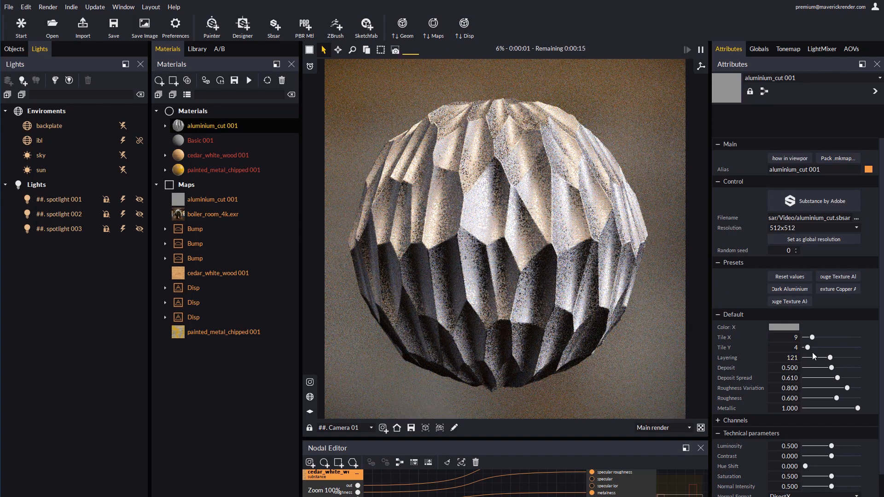
pyautogui.click(811, 348)
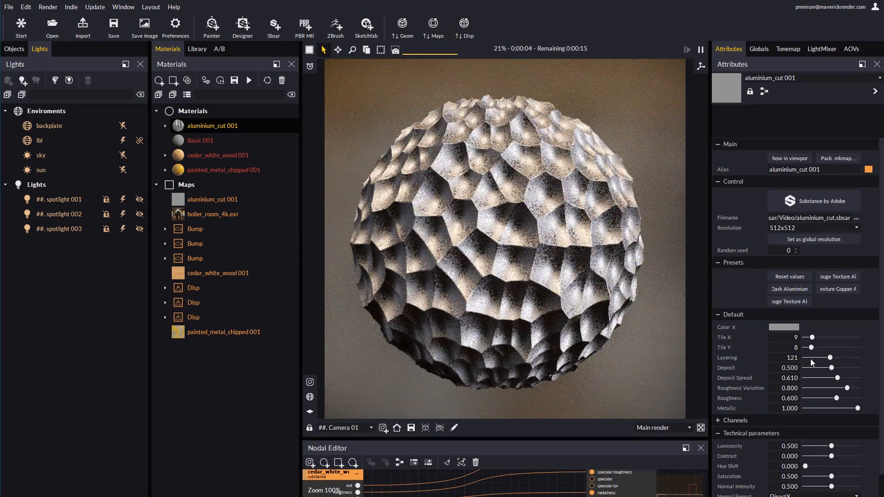
pyautogui.click(851, 358)
pyautogui.click(832, 399)
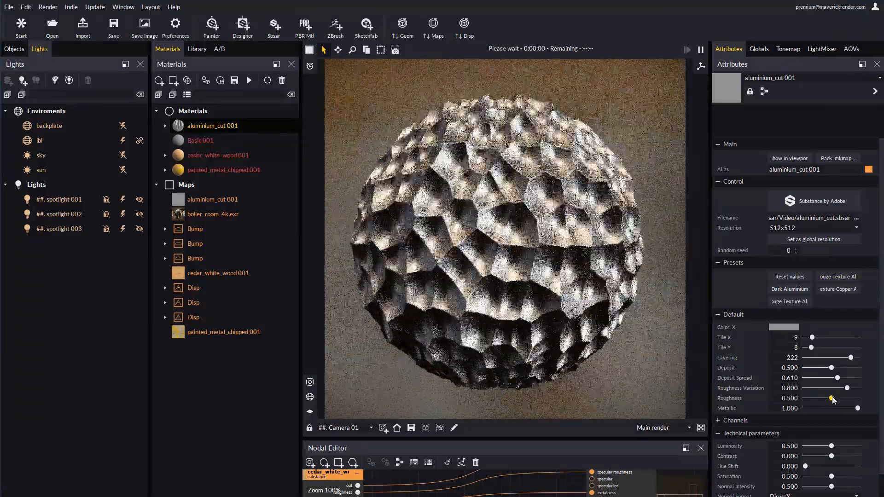
# Try the Dark Aluminium and neighbouring texture presets, update displacement, and apply Dark Aluminium again
pyautogui.click(790, 289)
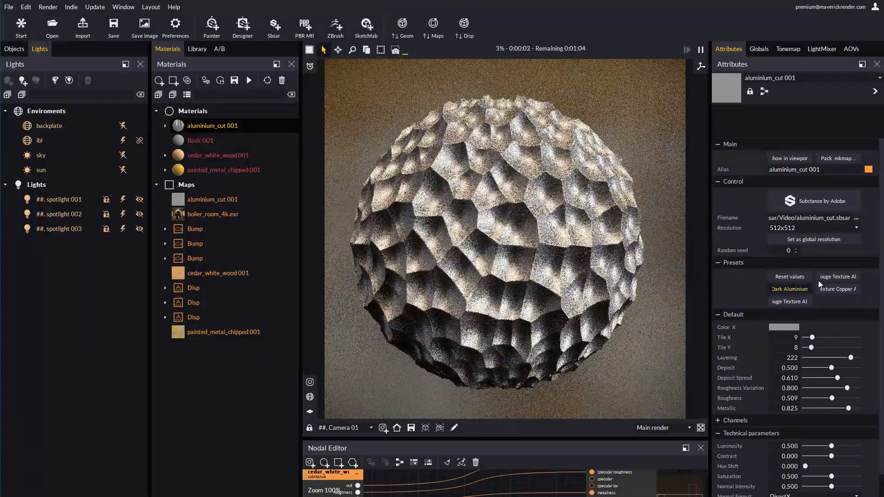
pyautogui.click(836, 278)
pyautogui.click(465, 31)
pyautogui.click(790, 291)
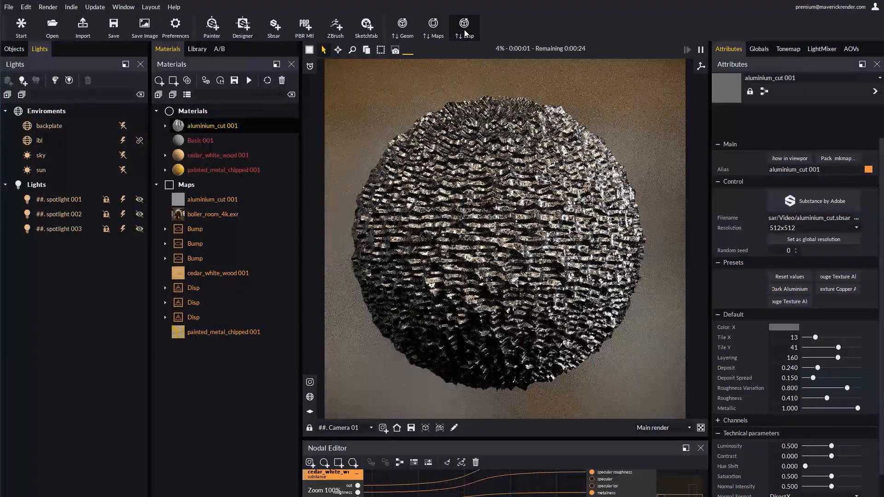
# Select the sphere's aluminium cut material and set its displacement height to 0.8
pyautogui.click(524, 221)
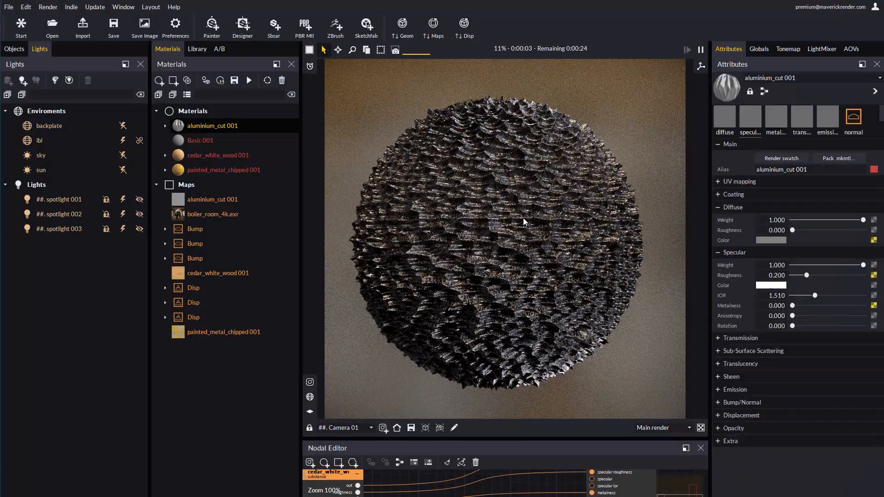
pyautogui.click(741, 416)
pyautogui.click(778, 438)
pyautogui.write('0.8')
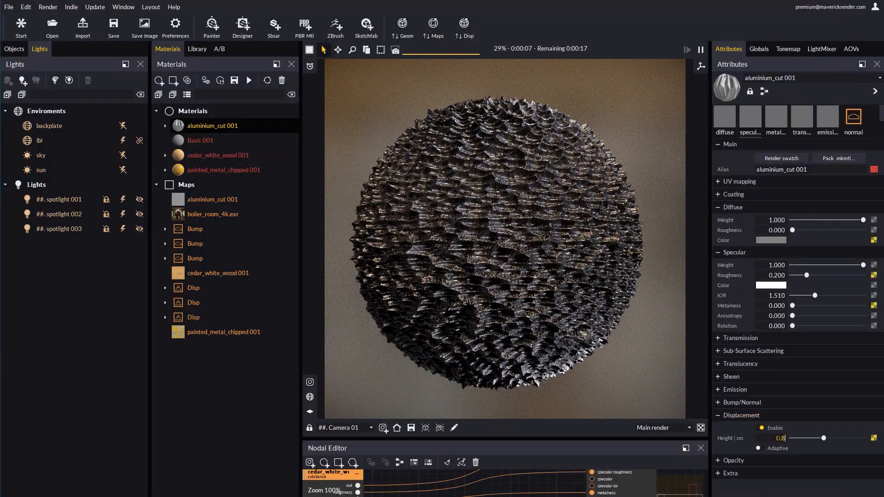
pyautogui.press('Return')
# Open the aluminium cut Substance parameters and set both Tile X and Tile Y to 7
pyautogui.scroll(5, 521, 273)
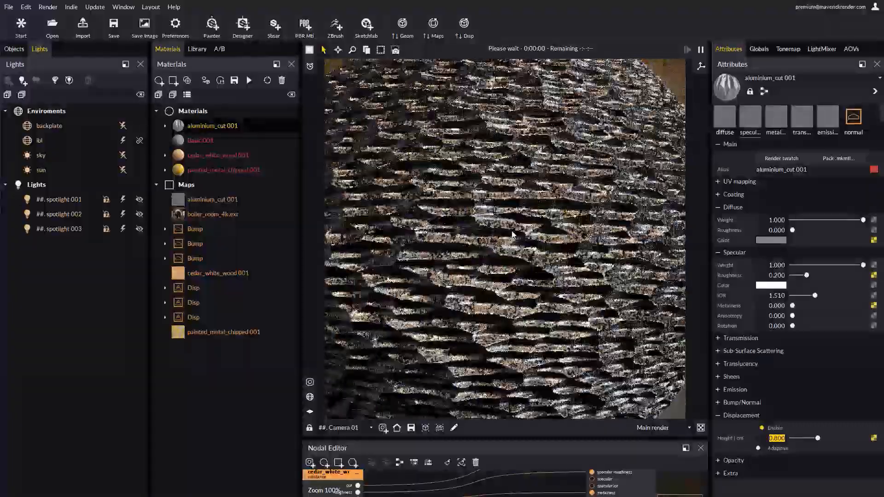
pyautogui.click(875, 276)
pyautogui.click(819, 347)
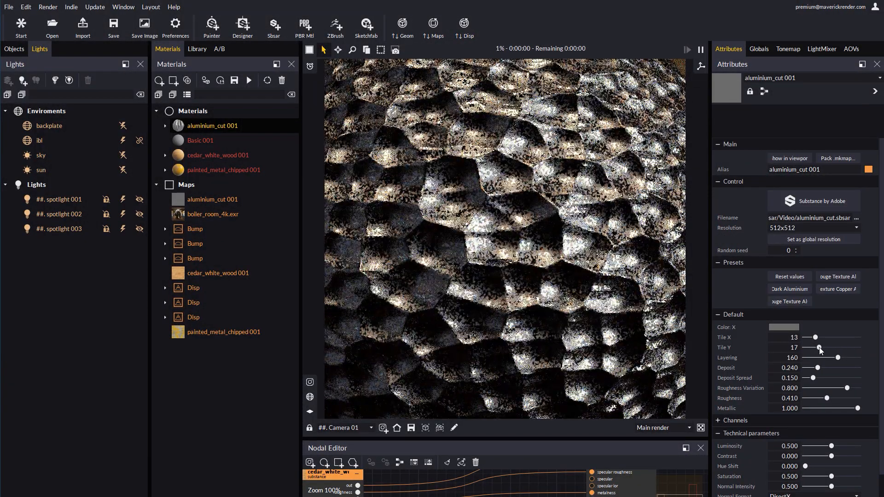
pyautogui.click(810, 338)
pyautogui.click(810, 347)
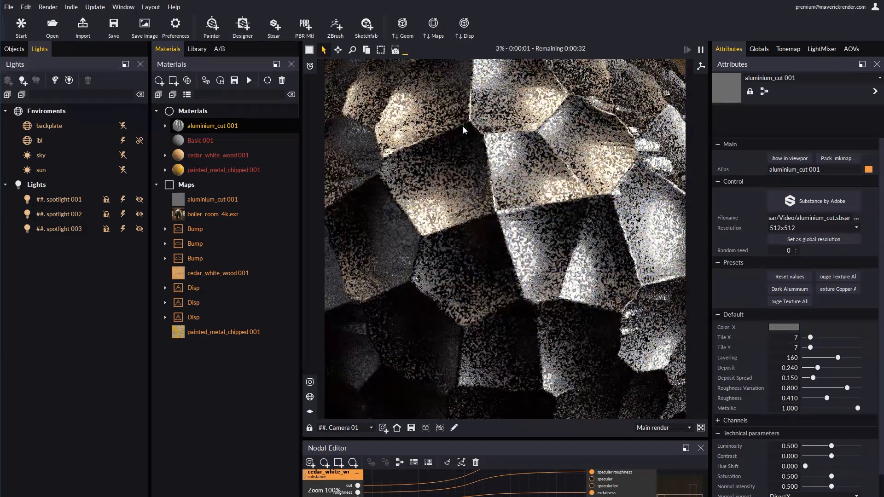
# Set the aluminium cut Substance resolution to 2048x2048
pyautogui.click(795, 229)
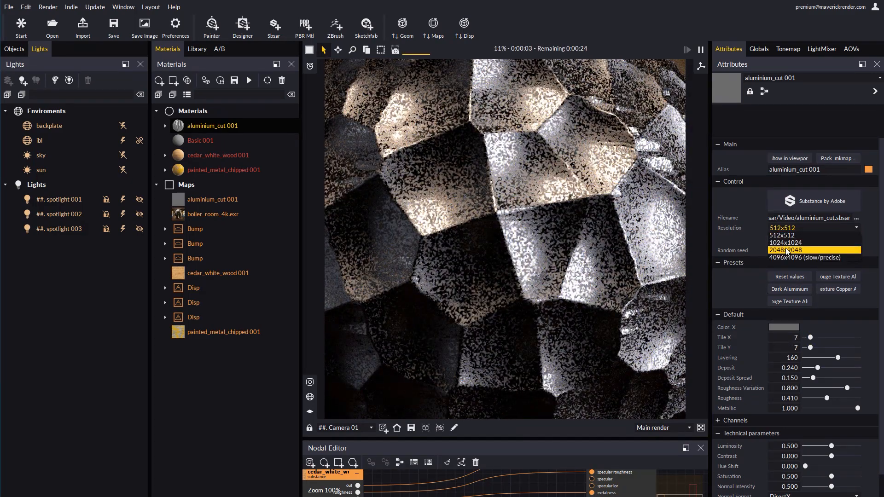
pyautogui.click(786, 252)
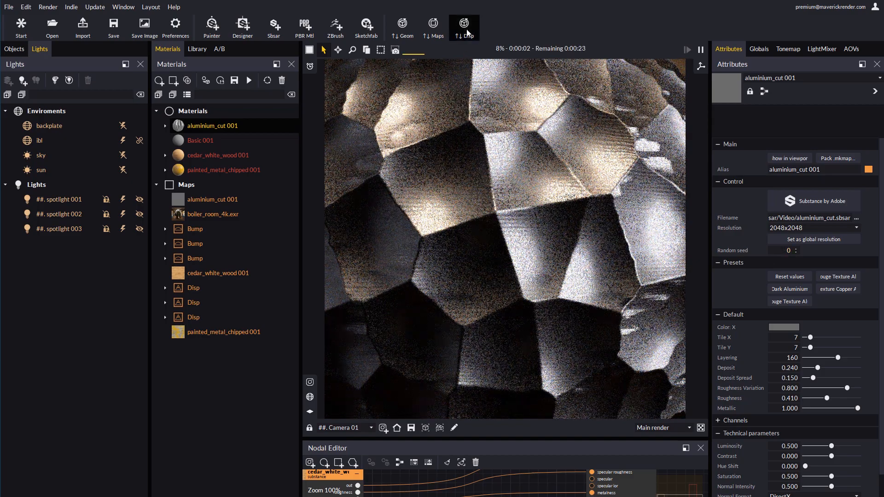
pyautogui.moveTo(482, 280); pyautogui.dragTo(522, 333, button='middle')
pyautogui.scroll(-10, 522, 323)
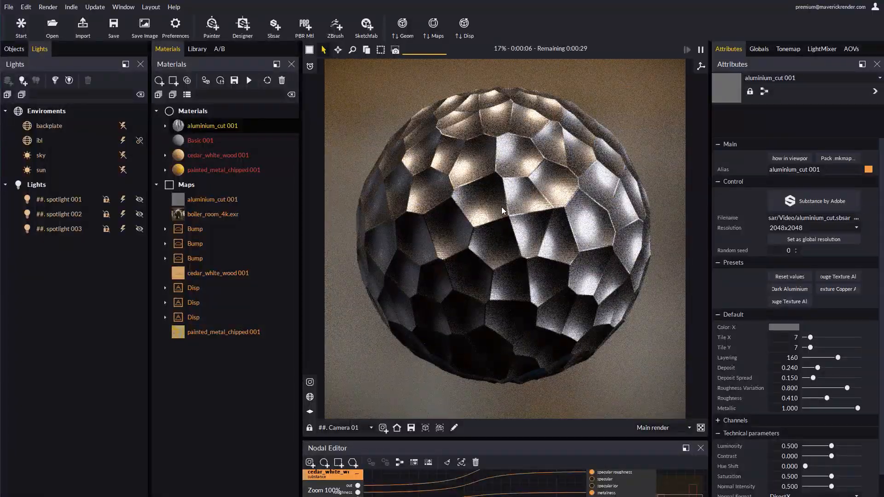
# Add a cylinder primitive from the library's basic objects to the scene
pyautogui.click(217, 199)
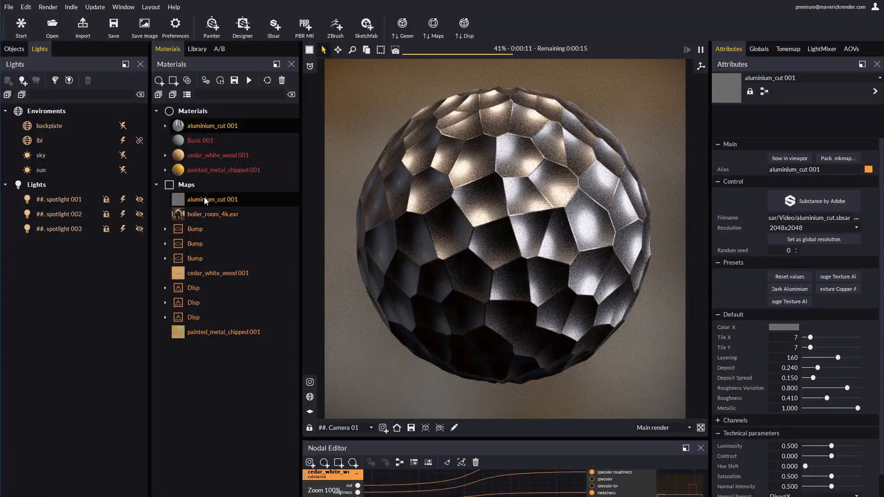
pyautogui.click(198, 49)
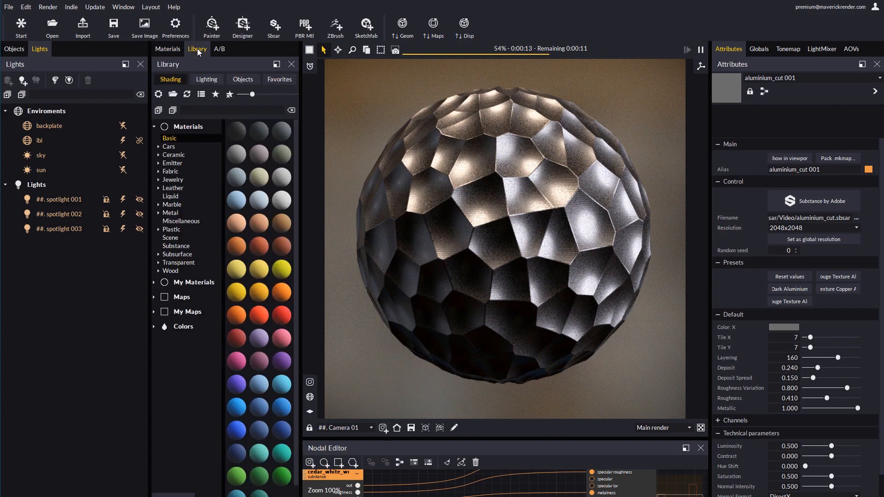
pyautogui.click(243, 79)
pyautogui.click(175, 147)
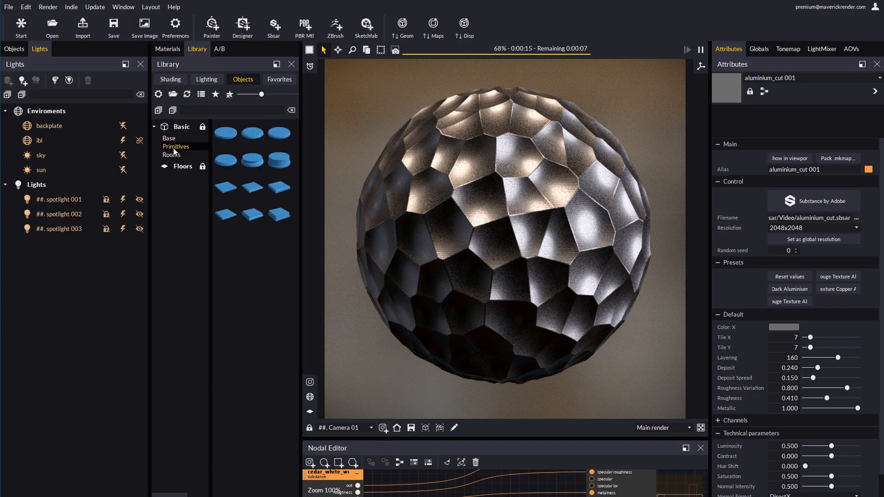
pyautogui.doubleClick(233, 164)
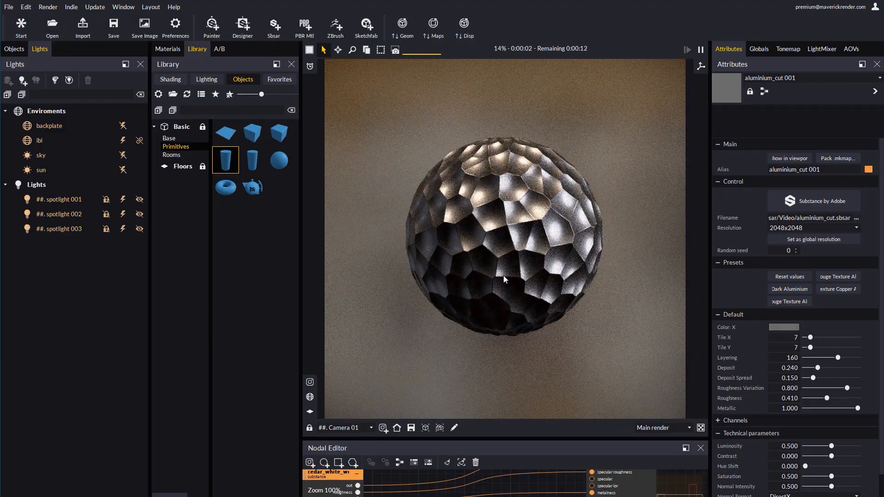
# Move the cylinder so it stands beside the sphere
pyautogui.scroll(-3, 504, 279)
pyautogui.click(543, 242)
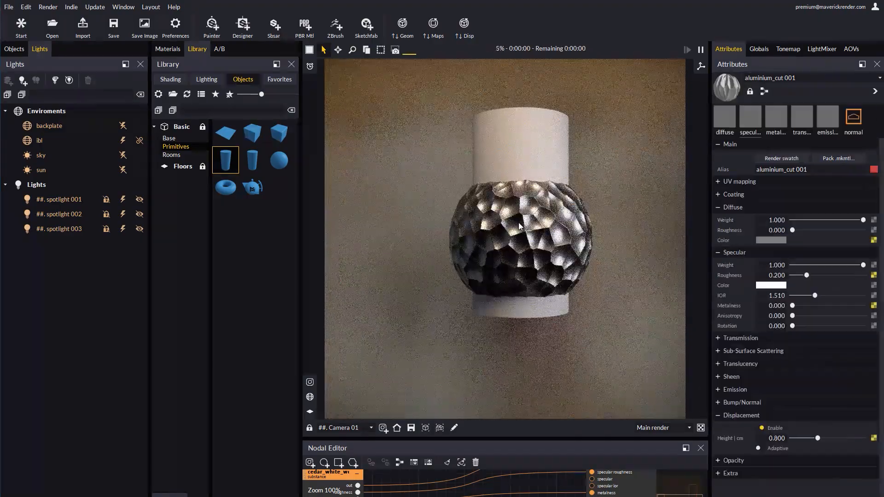
pyautogui.press('w')
pyautogui.moveTo(543, 243); pyautogui.dragTo(413, 242)
pyautogui.click(326, 424)
pyautogui.scroll(2, 519, 260)
pyautogui.moveTo(519, 261); pyautogui.dragTo(593, 285, button='middle')
# Duplicate the aluminium_cut 001 Substance map
pyautogui.click(167, 49)
pyautogui.click(203, 214)
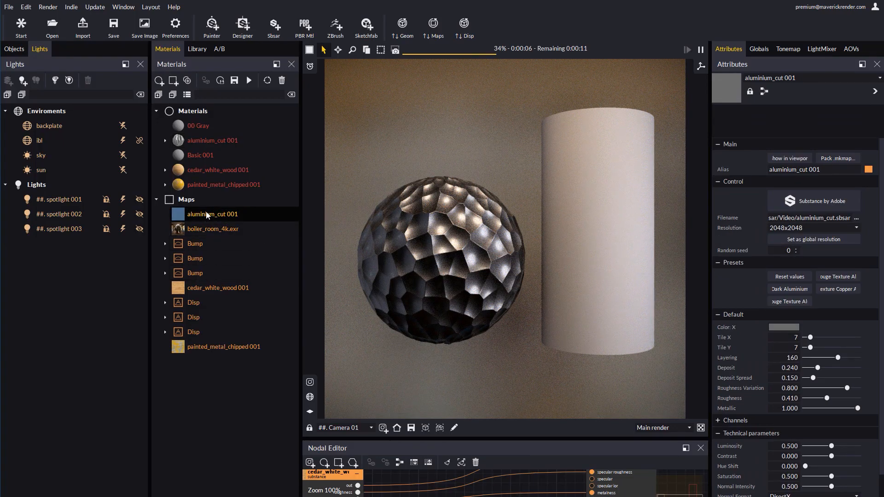
pyautogui.click(188, 82)
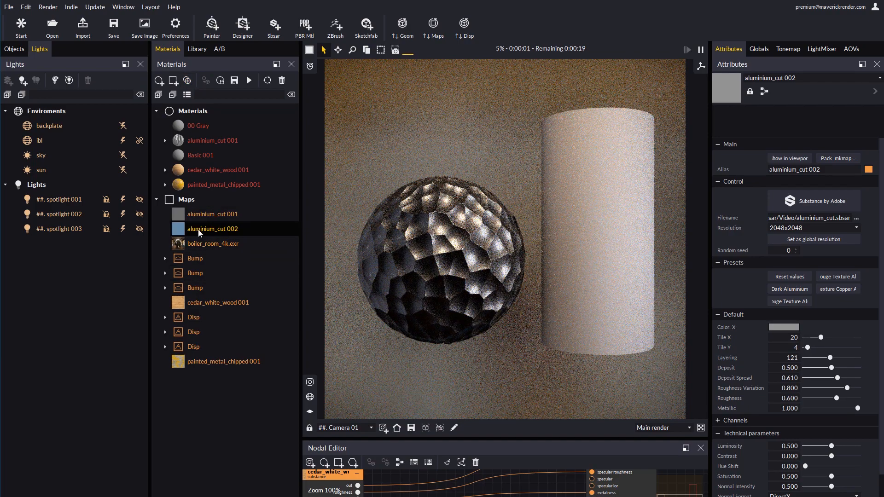
# Drop the aluminium_cut 002 map onto the cylinder with a displacement height of 0.8
pyautogui.moveTo(198, 229); pyautogui.dragTo(576, 222)
pyautogui.click(447, 266)
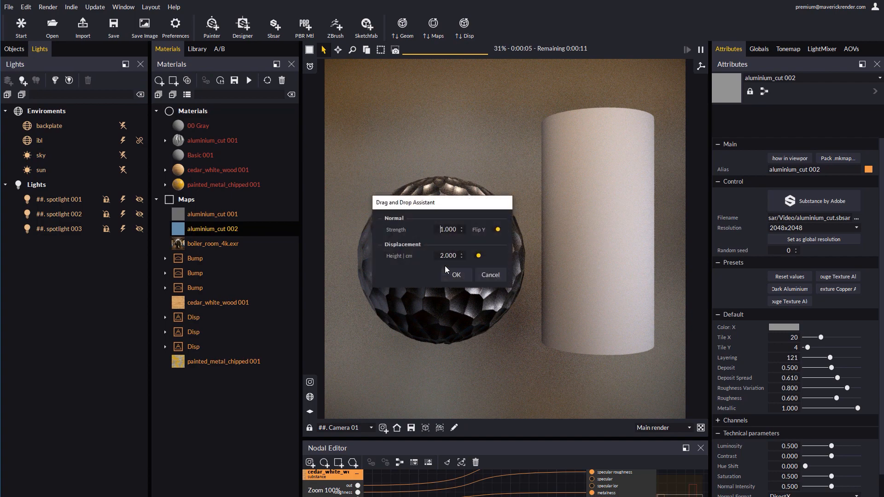
pyautogui.write('0.8')
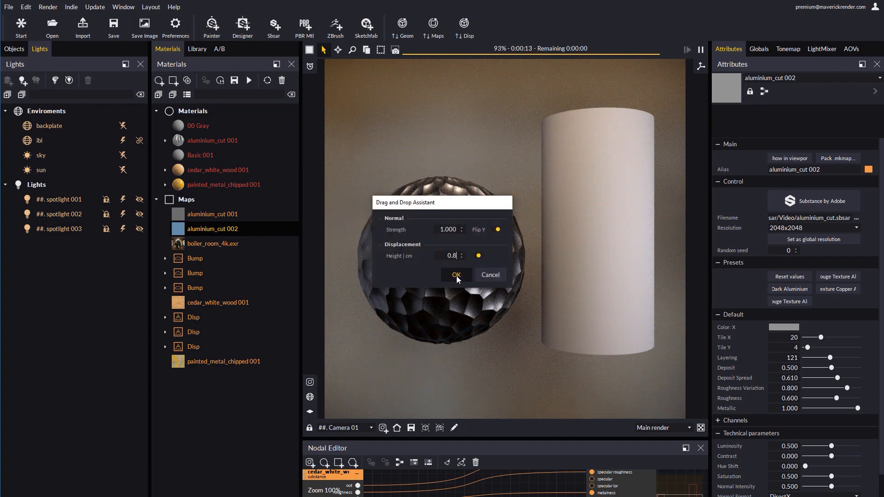
pyautogui.click(456, 275)
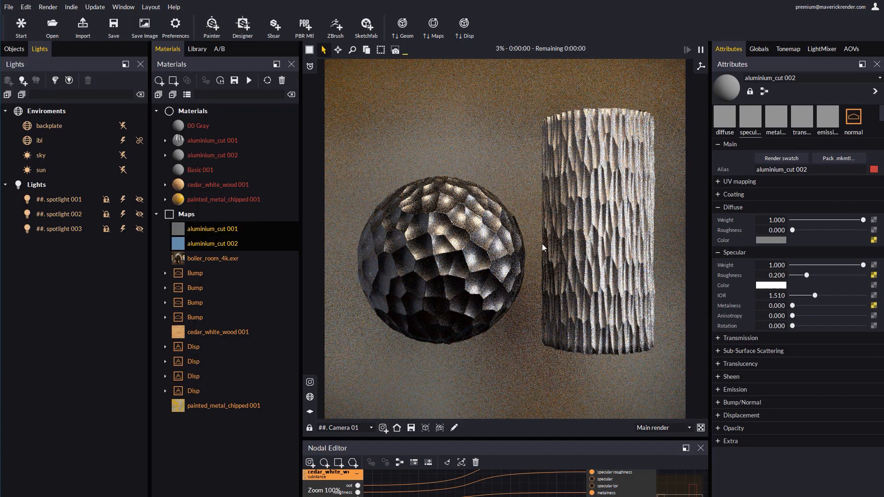
# Open the aluminium_cut 002 Substance parameters and set its tiling to 13 by 12
pyautogui.click(214, 141)
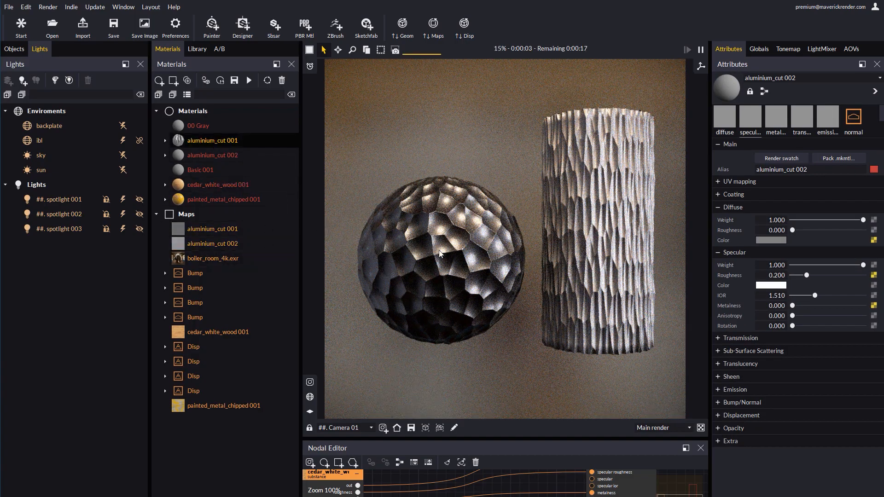
pyautogui.click(182, 154)
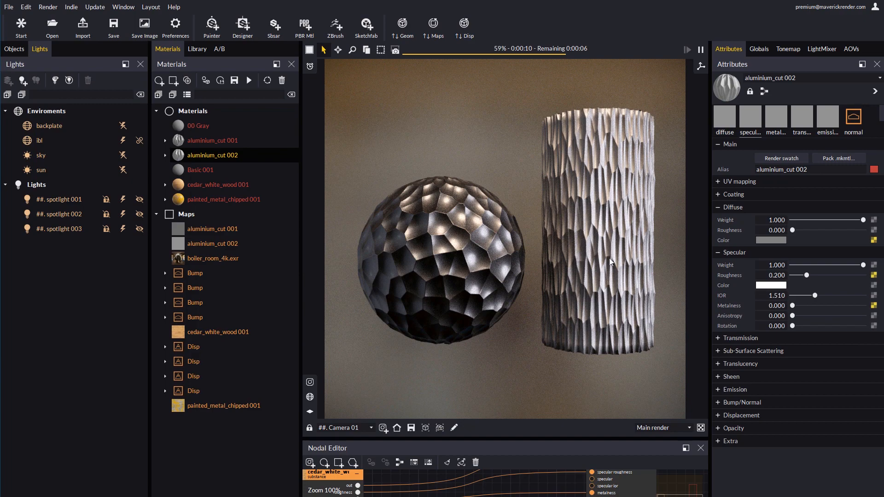
pyautogui.click(874, 276)
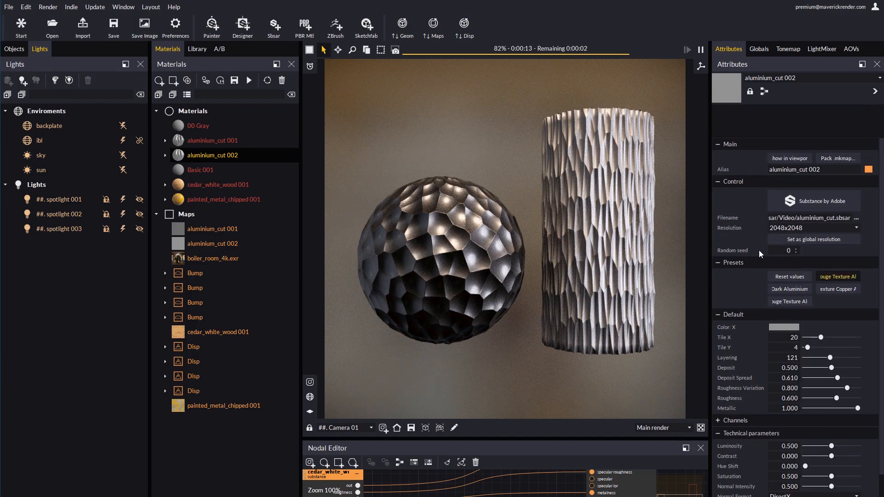
pyautogui.click(813, 338)
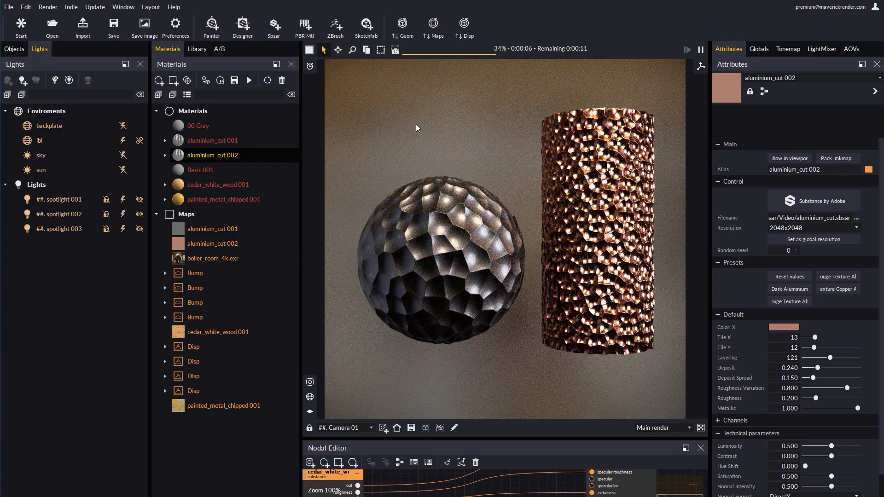
# Apply the ceramic tiles copper material from the library's Substance materials to the sphere
pyautogui.click(199, 49)
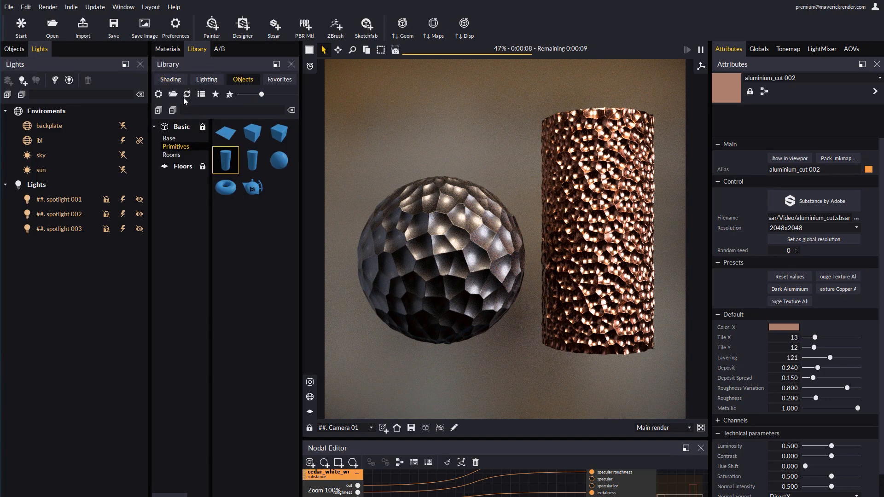
pyautogui.click(174, 81)
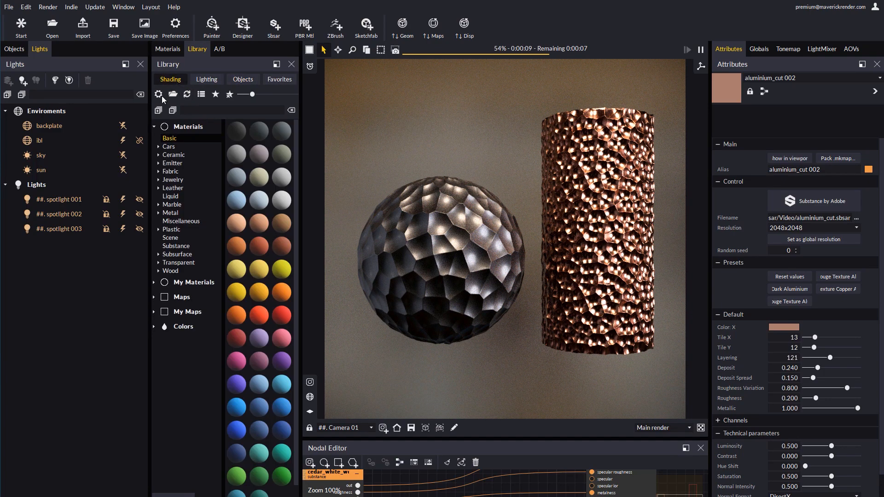
pyautogui.click(169, 247)
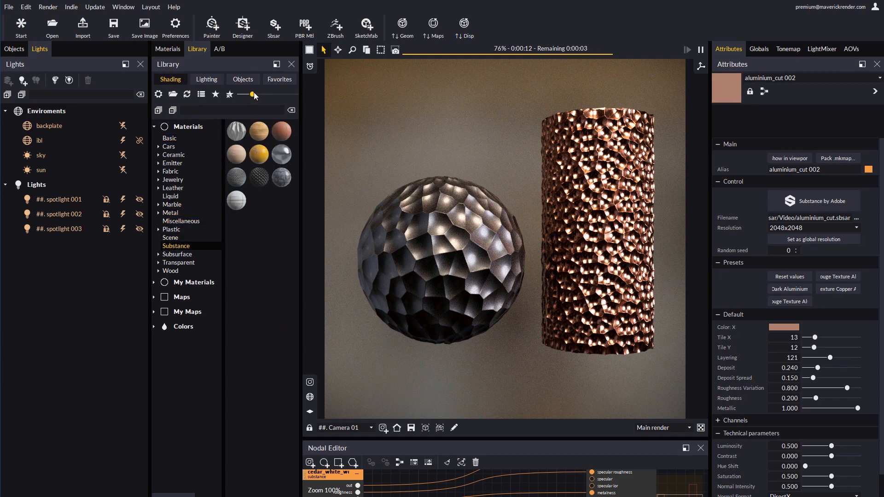
pyautogui.moveTo(254, 95); pyautogui.dragTo(266, 95)
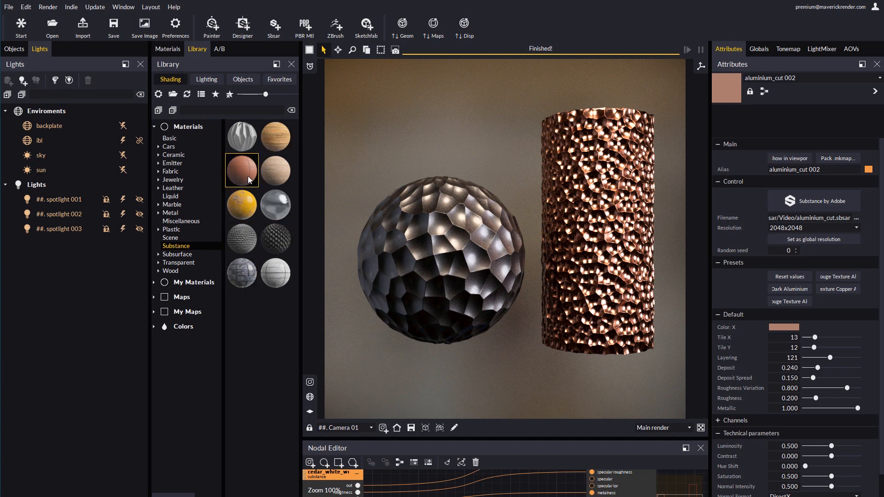
pyautogui.moveTo(250, 179); pyautogui.dragTo(447, 293)
# Open the ceramic tiles copper Substance parameters and set Square Tiling X and Y to 4 and Square Spacing to 0.241
pyautogui.scroll(5, 436, 226)
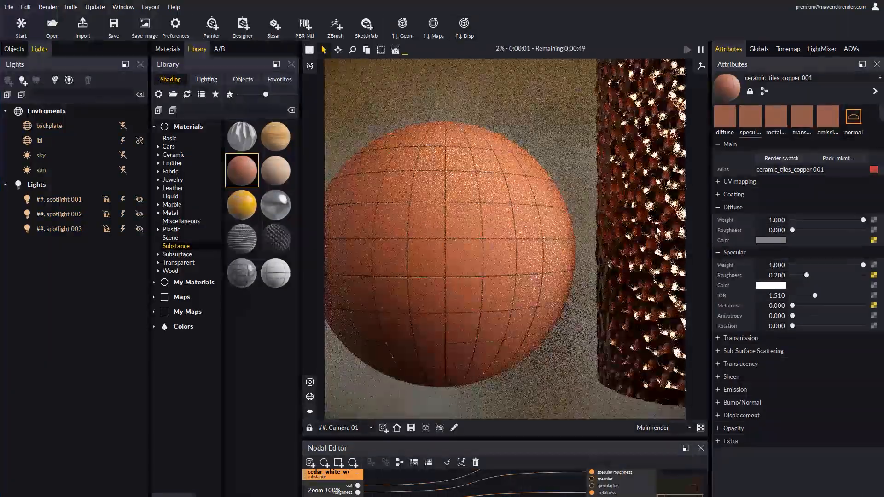
pyautogui.click(657, 231)
pyautogui.scroll(5, 522, 237)
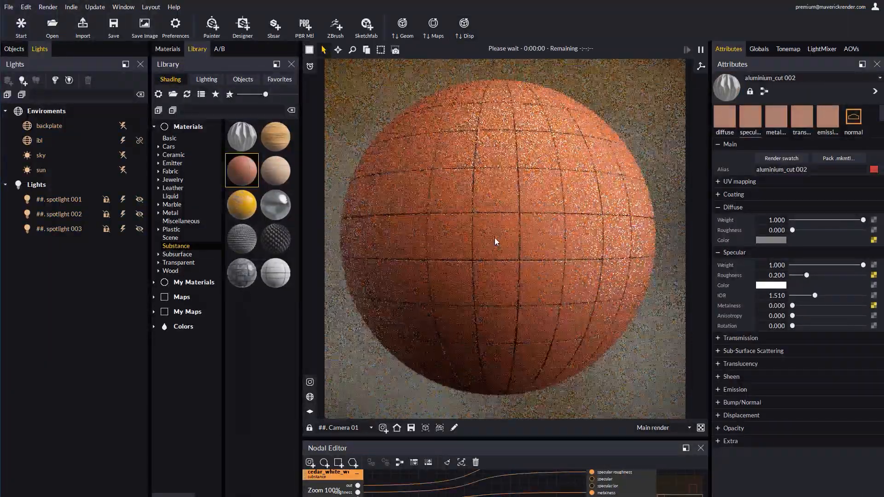
pyautogui.click(499, 239)
pyautogui.click(874, 275)
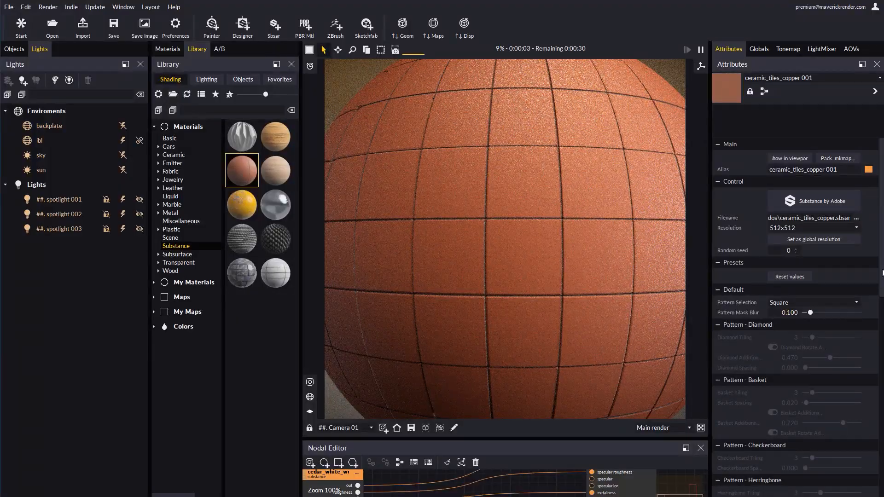
pyautogui.moveTo(883, 273); pyautogui.dragTo(879, 378)
pyautogui.click(814, 338)
pyautogui.click(814, 349)
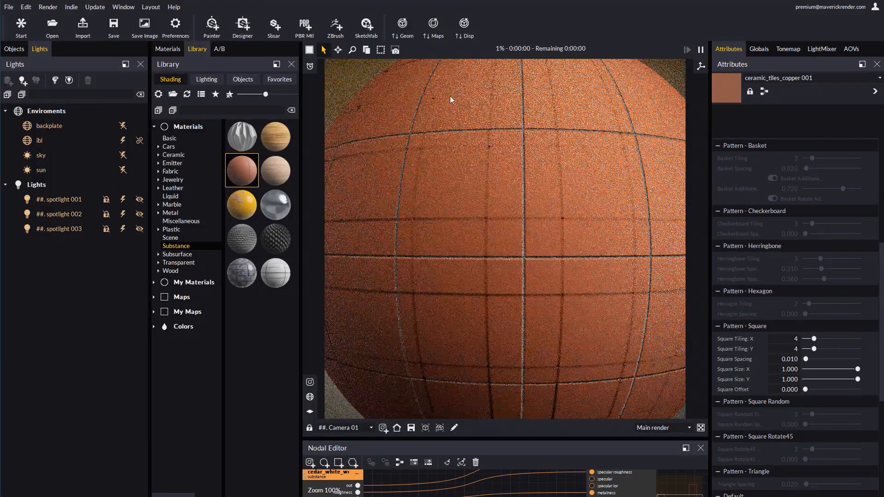
pyautogui.click(818, 359)
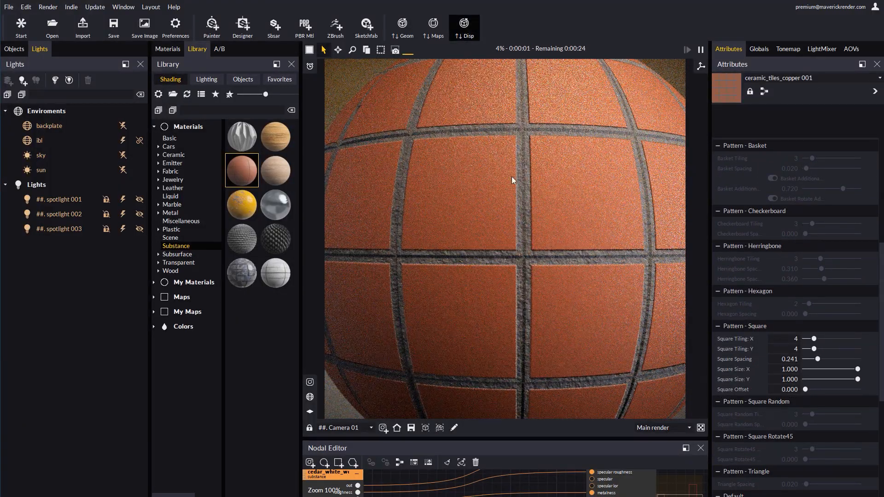
# Browse the library's Sbsar maps and My Maps categories
pyautogui.scroll(-6, 524, 211)
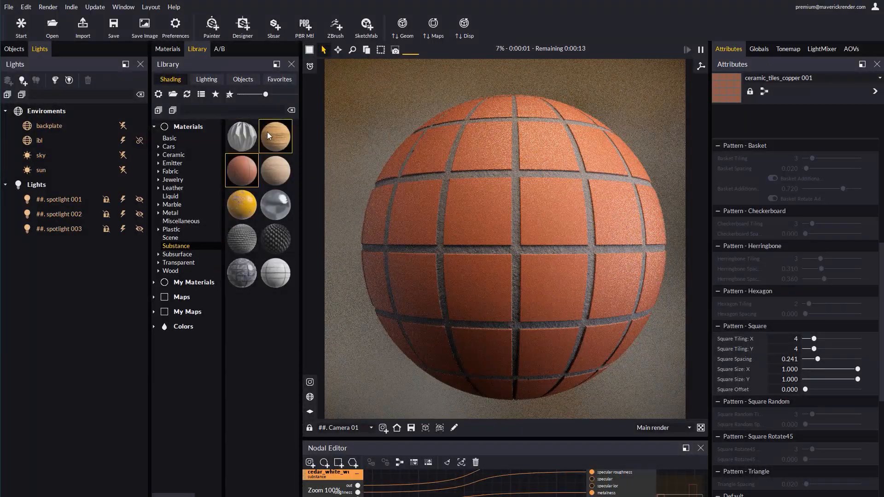
pyautogui.click(154, 297)
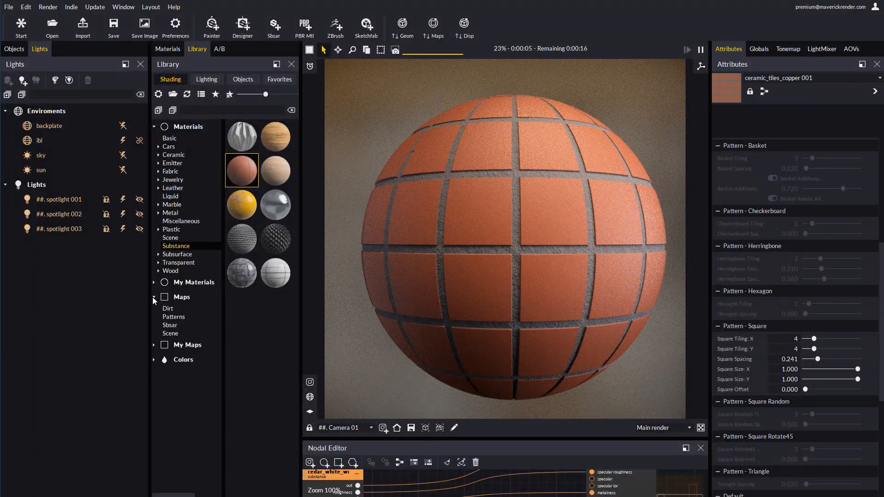
pyautogui.click(175, 326)
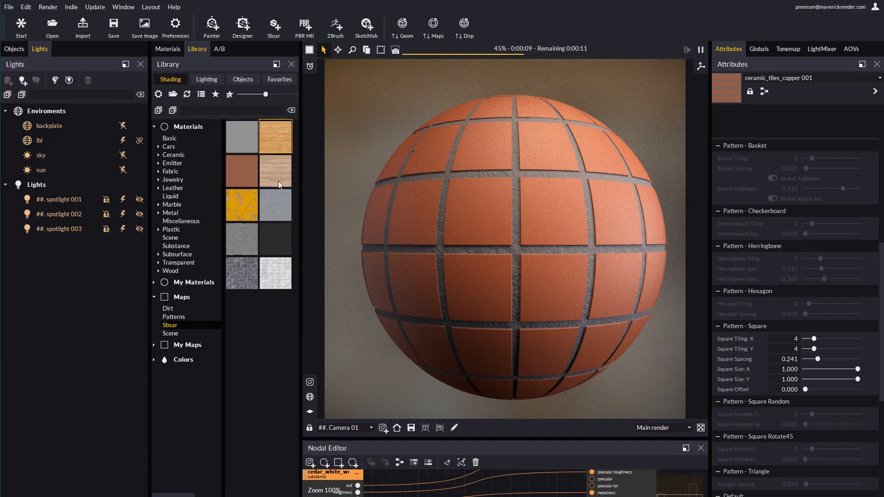
pyautogui.click(178, 346)
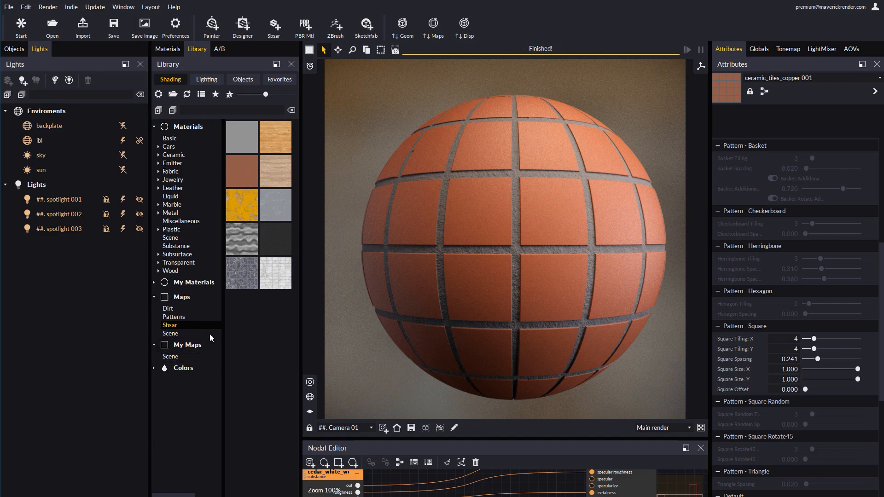
# Apply the european_ash Sbsar map to the sphere, accepting the drag-and-drop assistant's normal strength and displacement height
pyautogui.moveTo(284, 159); pyautogui.dragTo(461, 256)
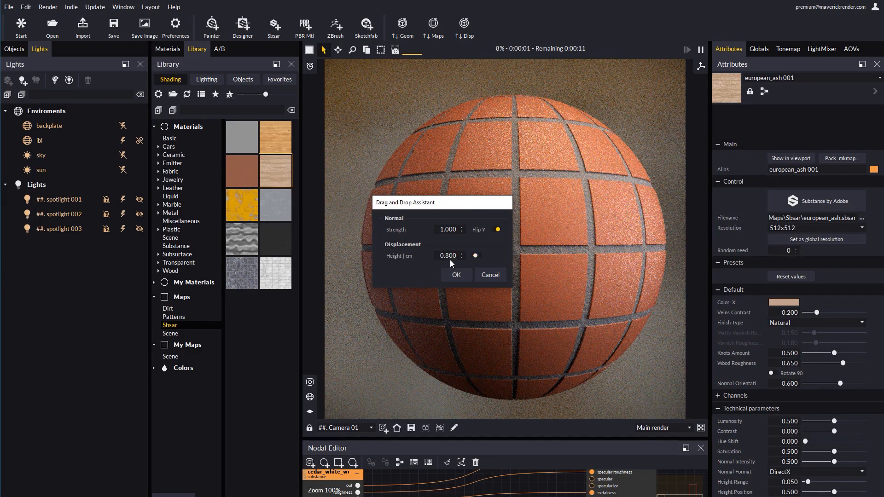
pyautogui.click(449, 275)
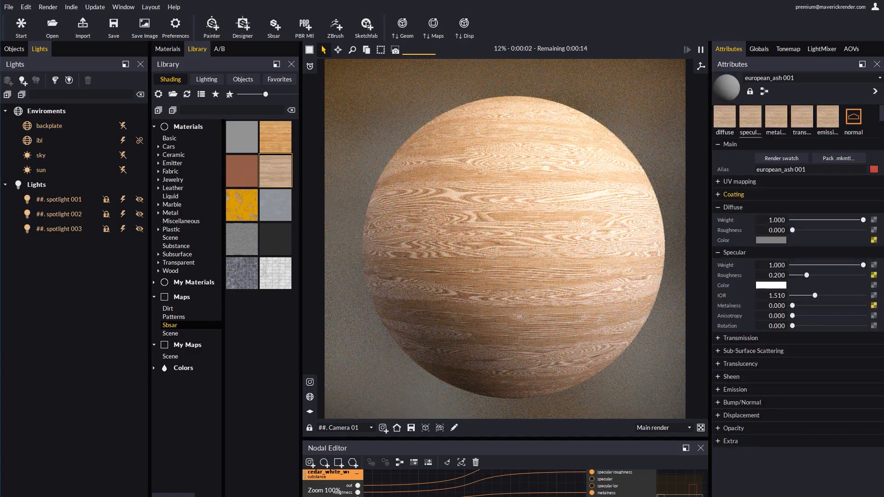
# Open the european_ash 001 Substance parameters and set the random seed to 2
pyautogui.click(720, 131)
pyautogui.click(796, 248)
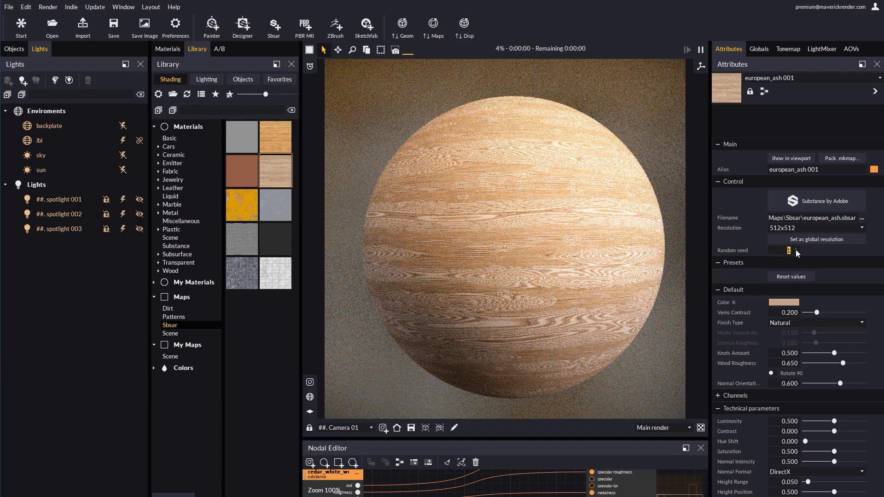
pyautogui.click(796, 249)
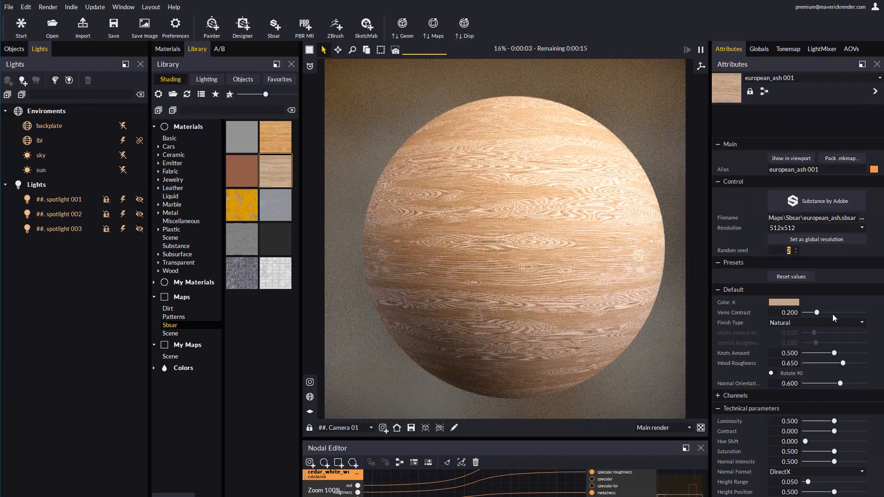
# Set the european_ash Finish Type to Old
pyautogui.click(784, 303)
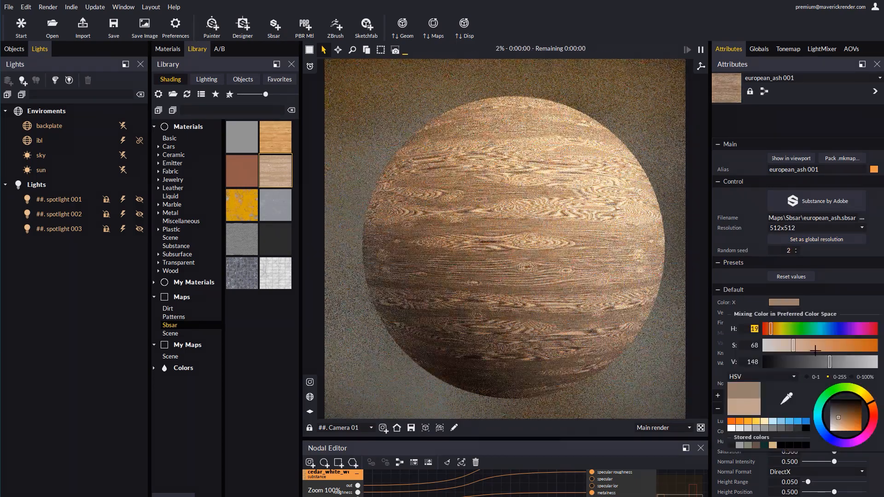
pyautogui.press('Escape')
pyautogui.click(819, 323)
pyautogui.click(781, 338)
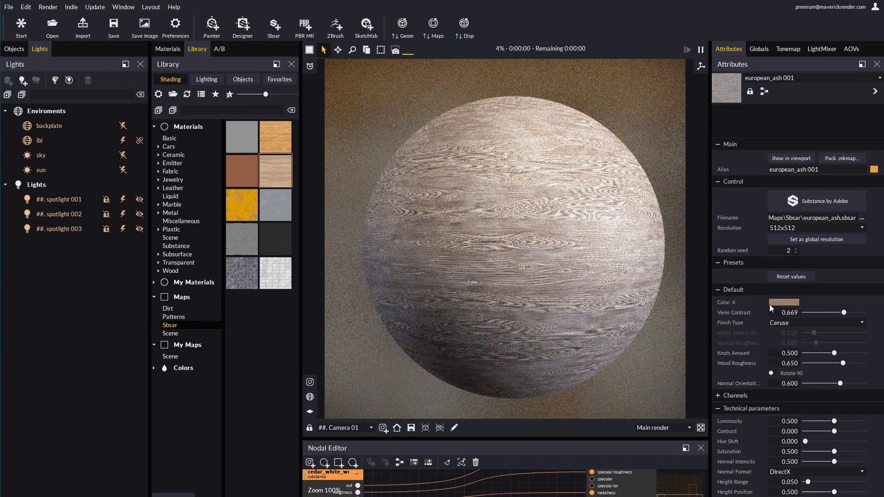
pyautogui.click(787, 322)
pyautogui.click(780, 359)
# Set the european_ash Substance resolution to 2048x2048 and inspect the wood texture on the sphere
pyautogui.click(791, 229)
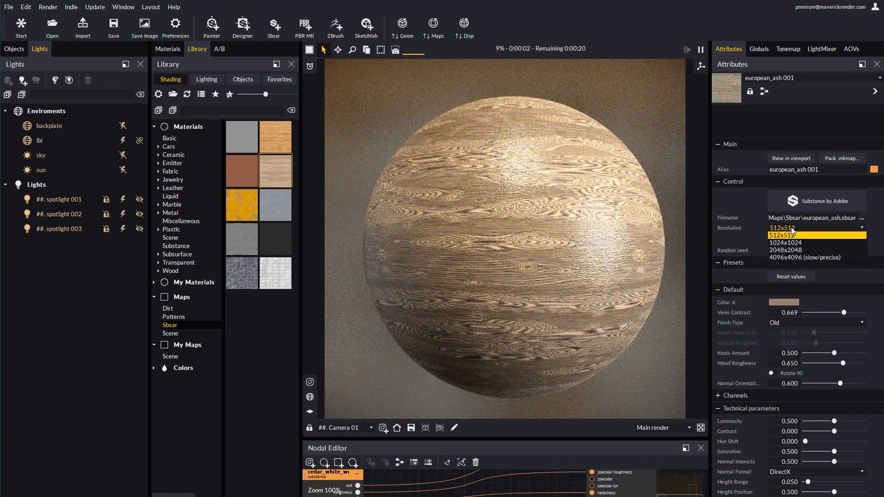
pyautogui.click(782, 251)
pyautogui.scroll(5, 639, 158)
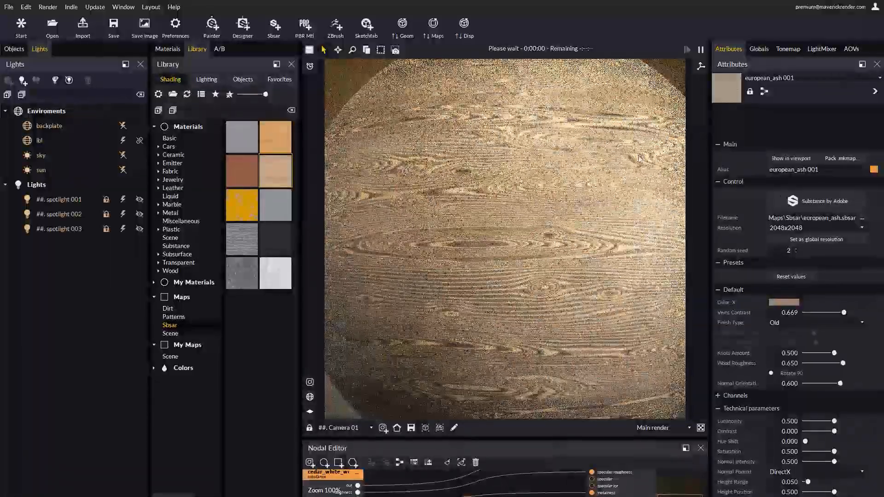
pyautogui.scroll(-5, 501, 267)
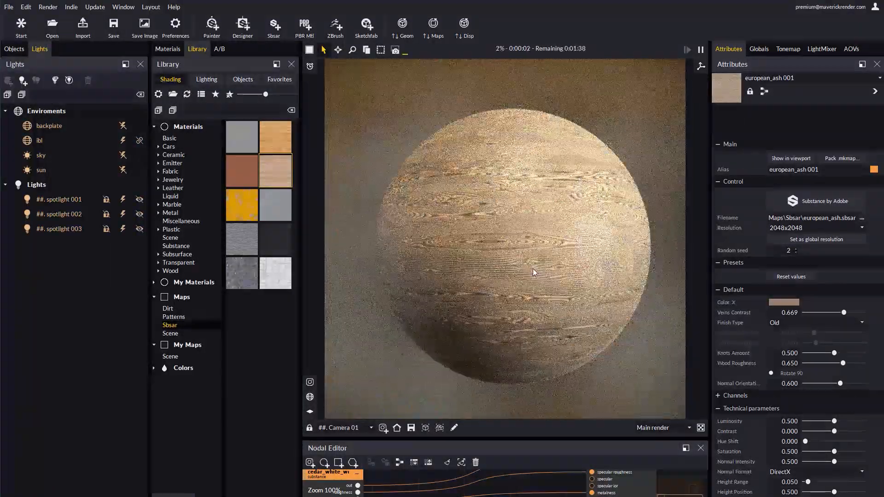
pyautogui.moveTo(533, 269); pyautogui.dragTo(519, 267, button='middle')
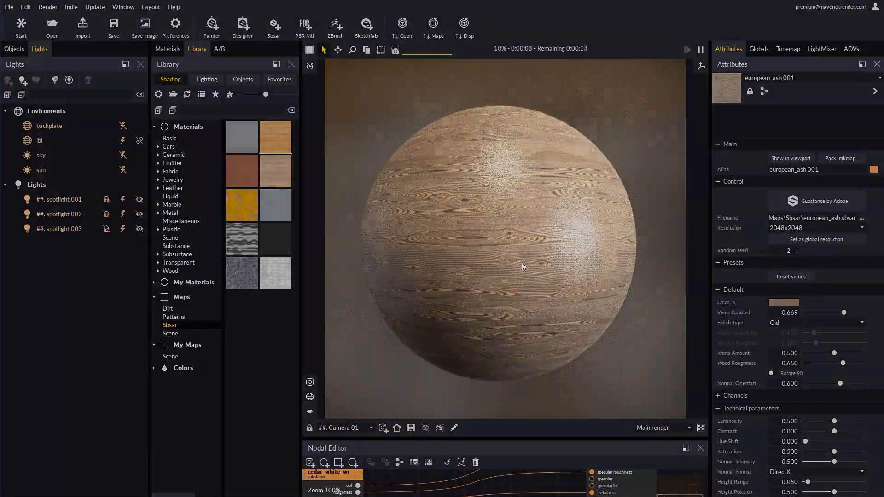